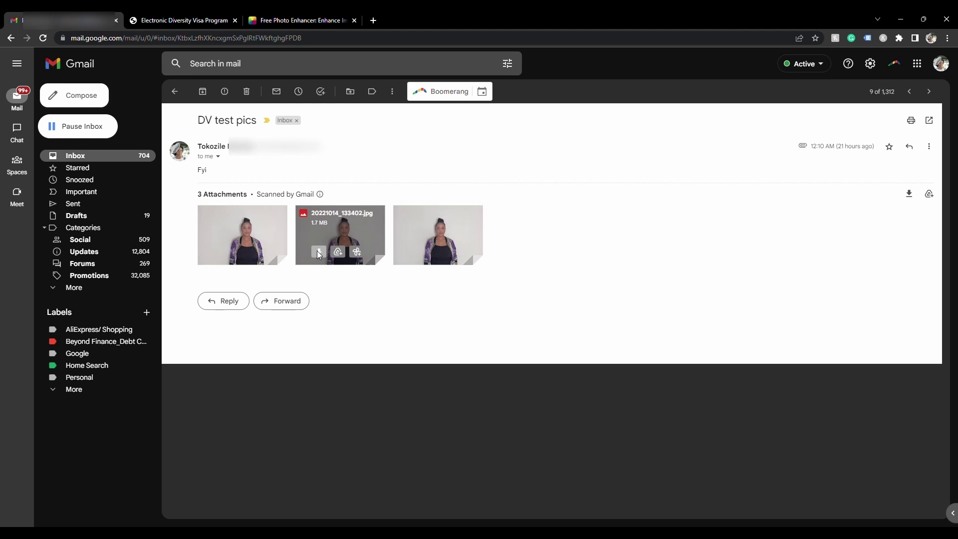
Save the emailed photo, search 'dv lottery 2024', and open the Electronic Diversity Visa Program site
{"action": "left_click", "coordinate": [319, 253]}
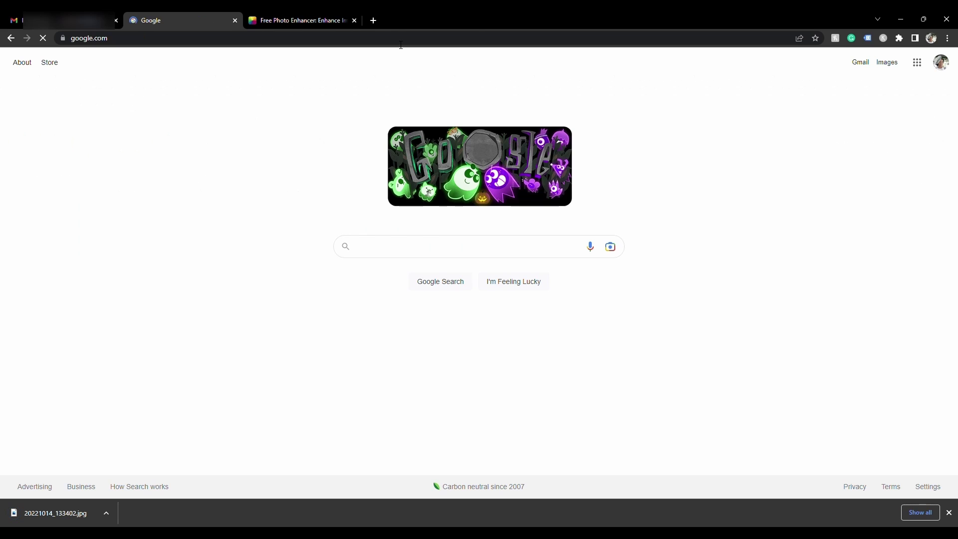
{"action": "type", "text": "dv"}
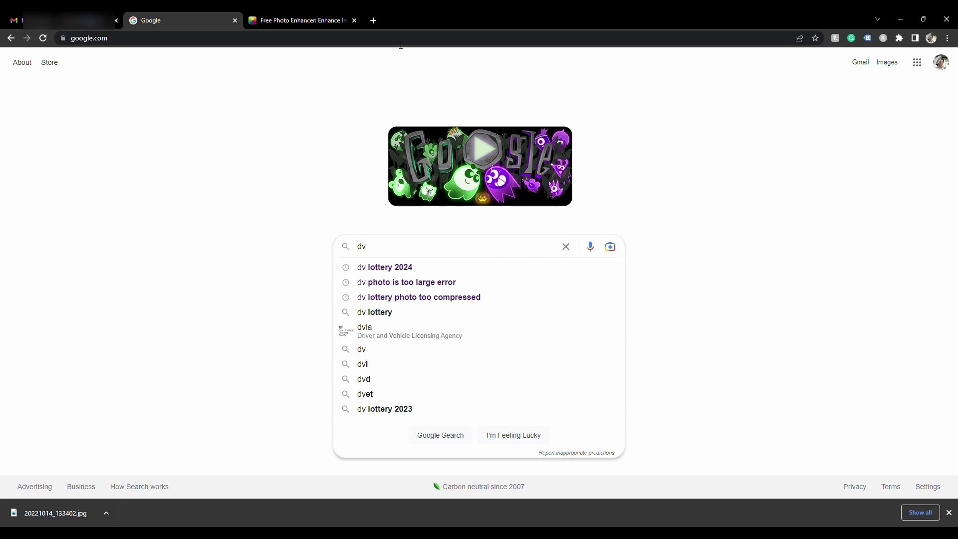
{"action": "type", "text": " lotter"}
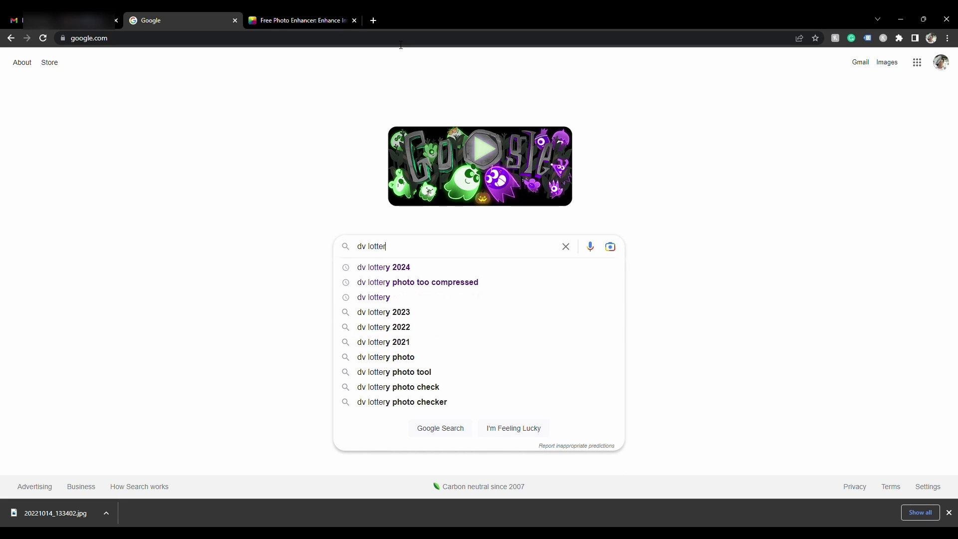
{"action": "type", "text": "y 20"}
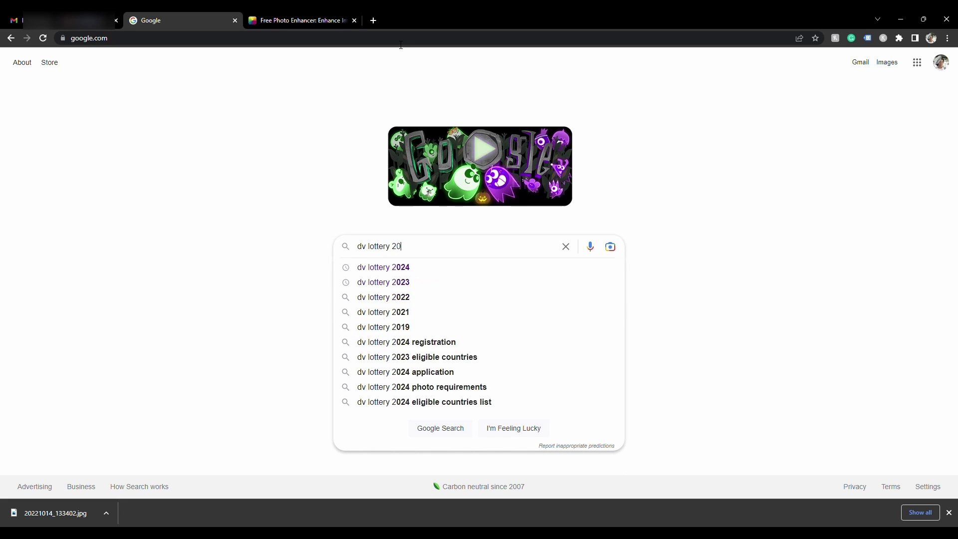
{"action": "type", "text": "24"}
{"action": "key", "text": "Return"}
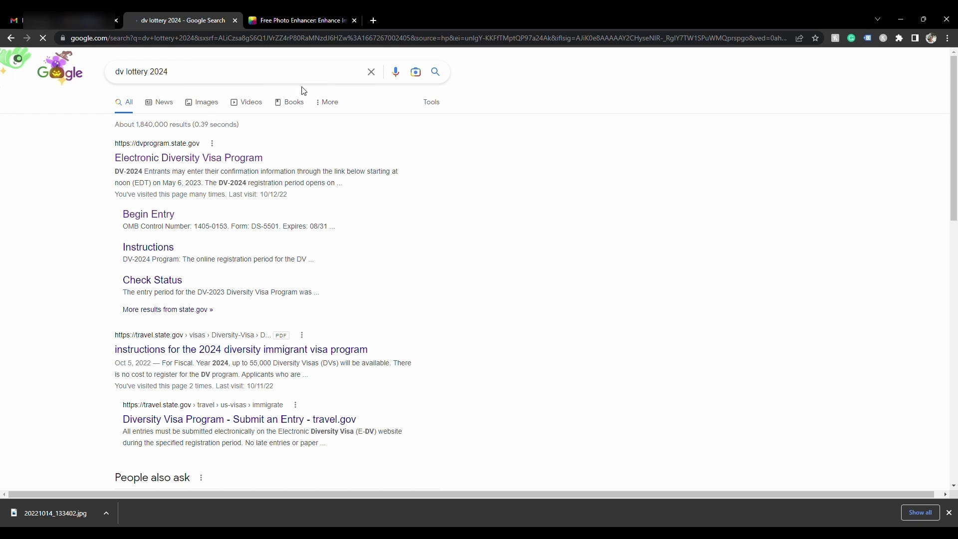
{"action": "left_click", "coordinate": [203, 159]}
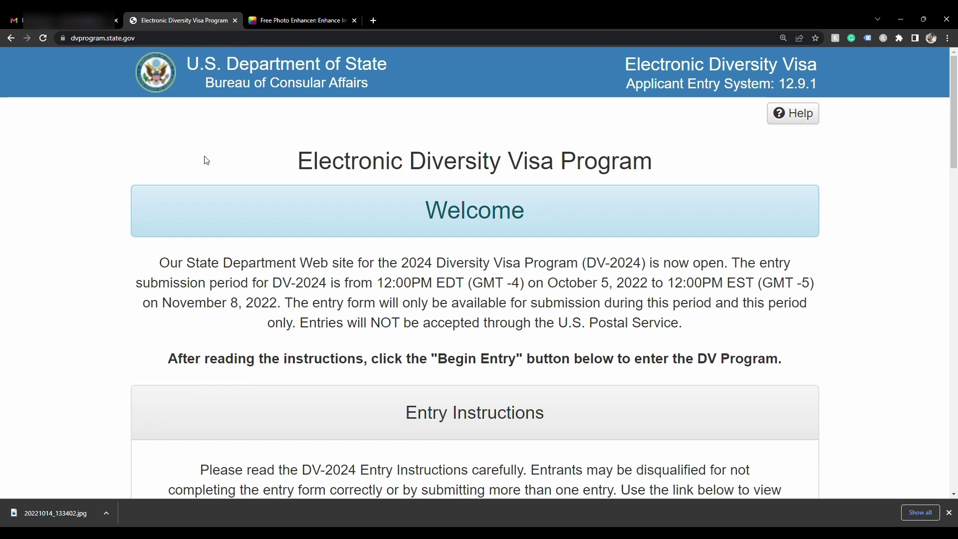
Scroll down the DV program page and open the acceptable visa photo examples
{"action": "scroll", "coordinate": [390, 268], "scroll_direction": "down", "scroll_amount": 5}
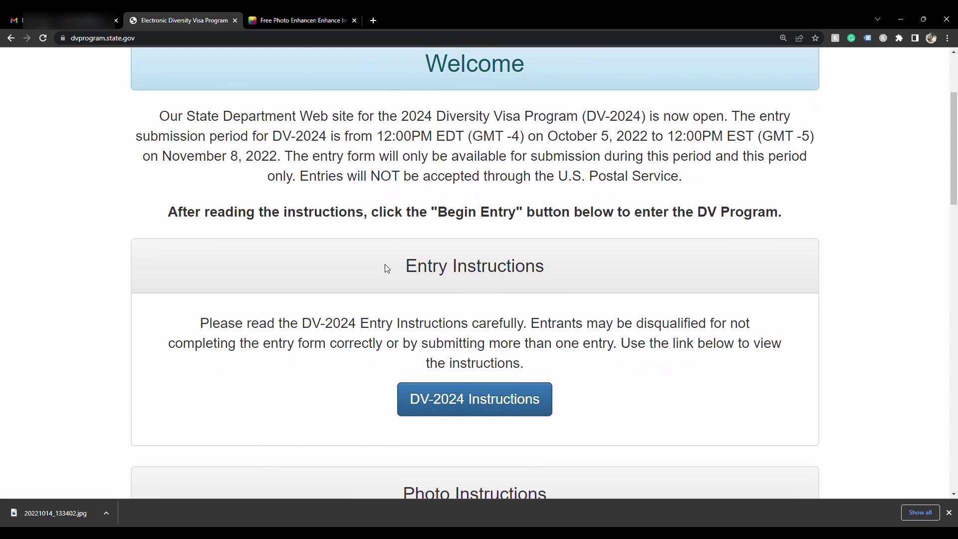
{"action": "scroll", "coordinate": [387, 269], "scroll_direction": "down", "scroll_amount": 5}
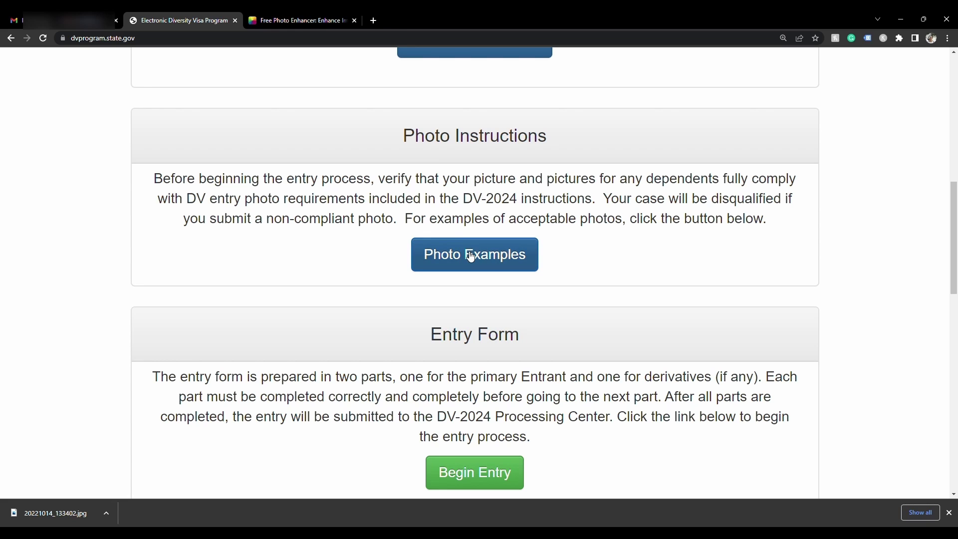
{"action": "scroll", "coordinate": [469, 252], "scroll_direction": "down", "scroll_amount": 2}
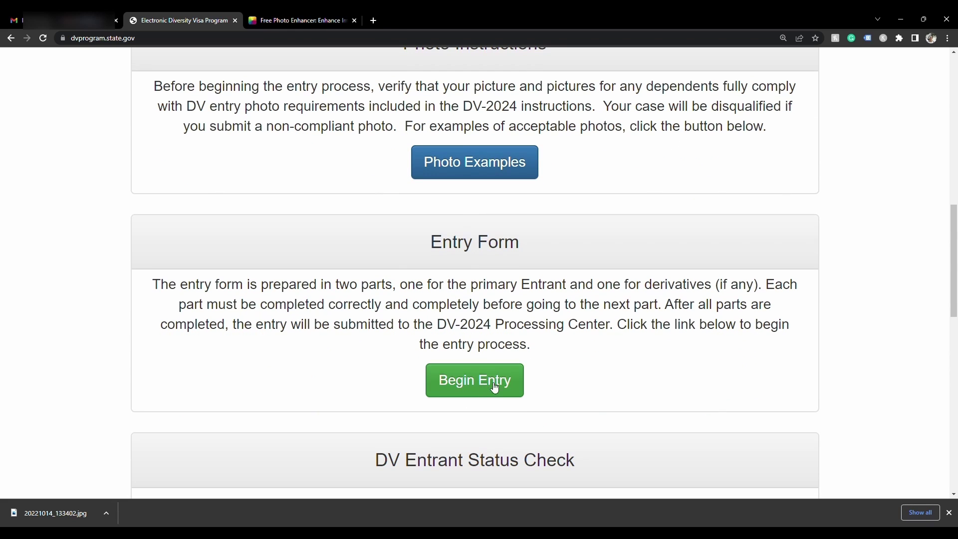
{"action": "left_click", "coordinate": [477, 168]}
Review the Digital Alterations, Resolution and Print Size, and Attire examples, then go to the Photo Tool
{"action": "scroll", "coordinate": [444, 281], "scroll_direction": "down", "scroll_amount": 4}
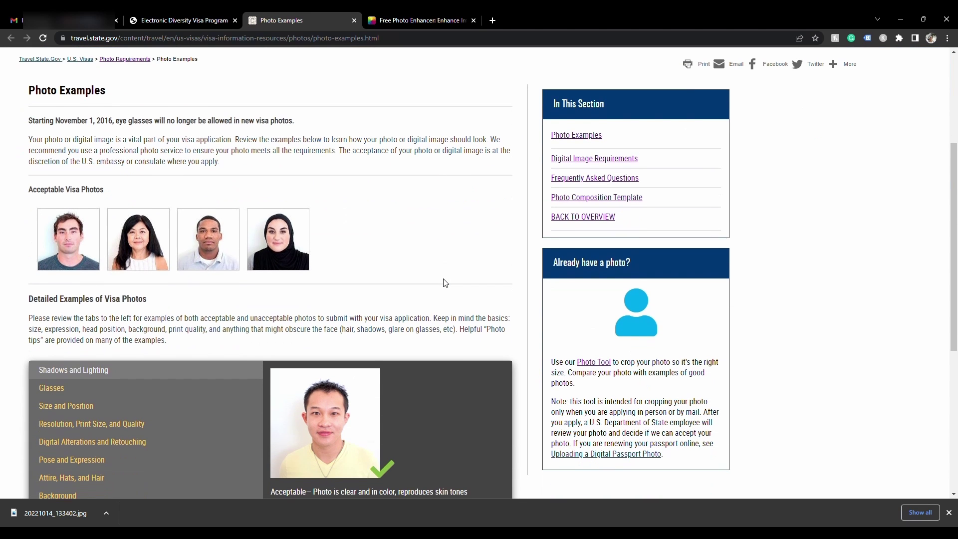
{"action": "scroll", "coordinate": [445, 281], "scroll_direction": "down", "scroll_amount": 1}
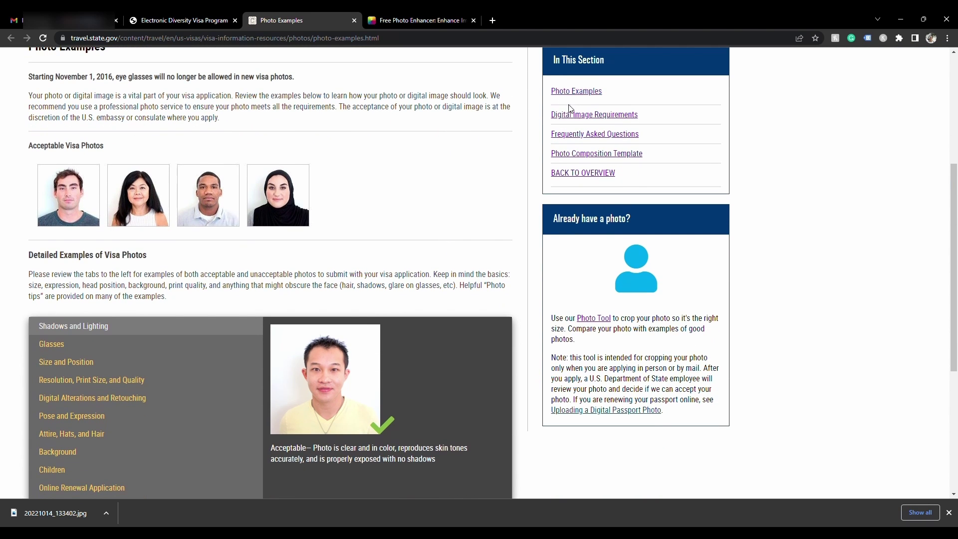
{"action": "scroll", "coordinate": [437, 250], "scroll_direction": "down", "scroll_amount": 1}
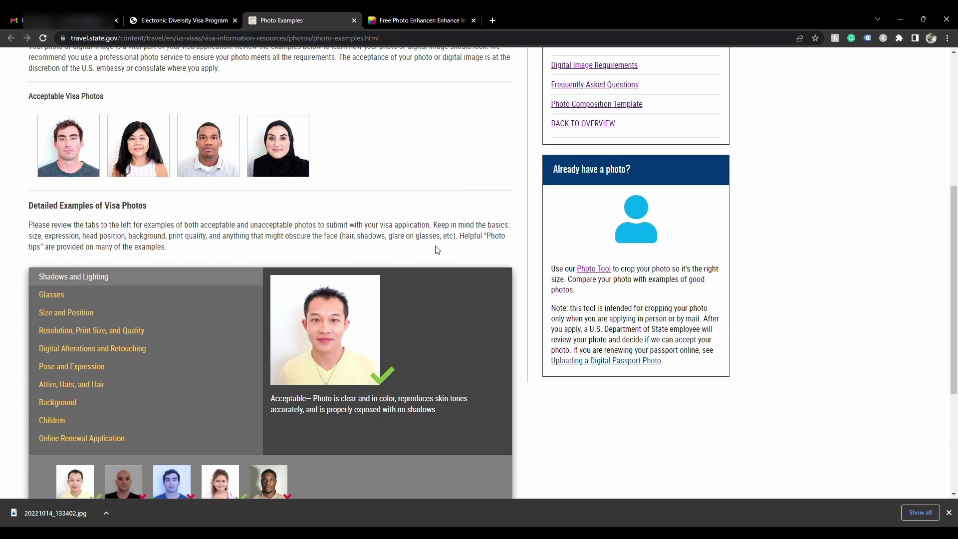
{"action": "scroll", "coordinate": [232, 309], "scroll_direction": "down", "scroll_amount": 2}
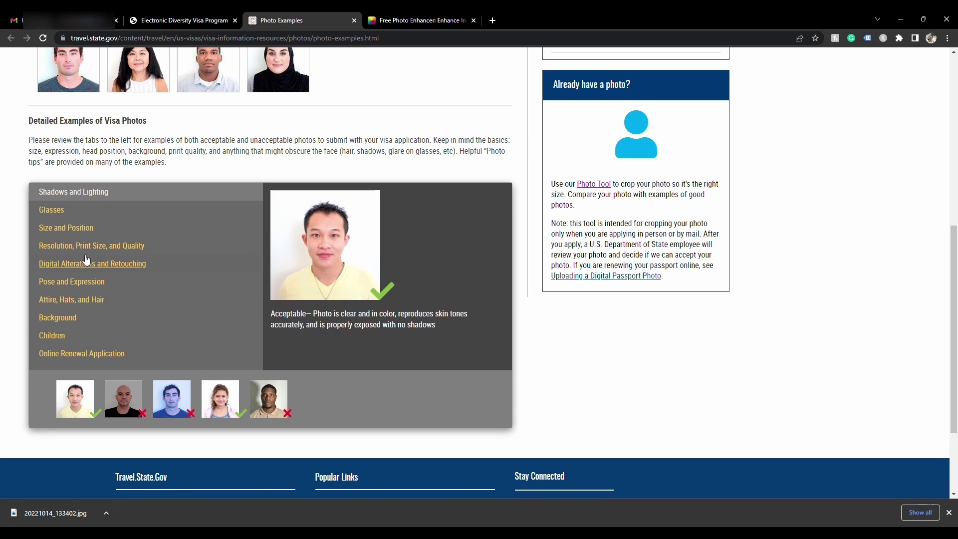
{"action": "left_click", "coordinate": [75, 269]}
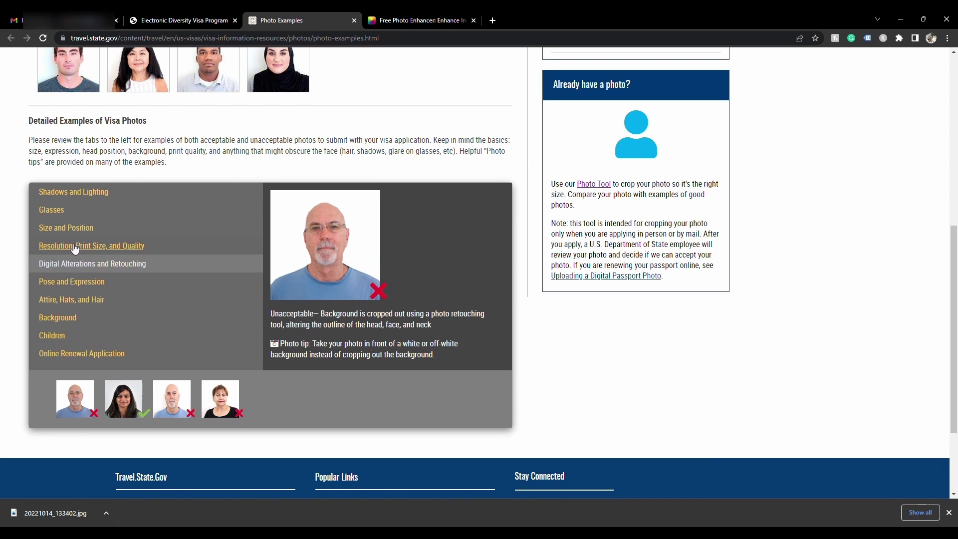
{"action": "left_click", "coordinate": [75, 248]}
{"action": "left_click", "coordinate": [62, 305]}
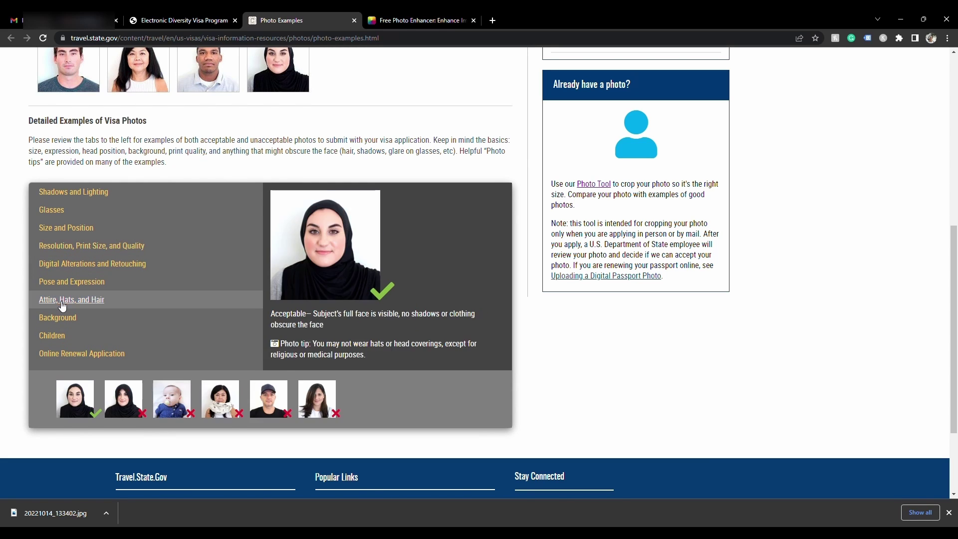
{"action": "left_click", "coordinate": [601, 184]}
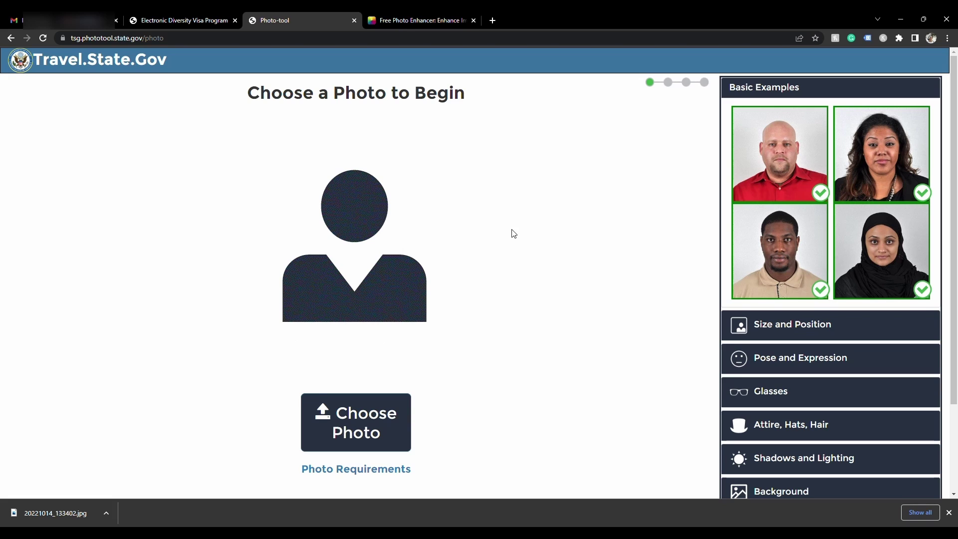
Check the emailed JPG in the Photo Tool, which rejects it as overly compressed, then go to Fotor
{"action": "scroll", "coordinate": [514, 233], "scroll_direction": "down", "scroll_amount": 2}
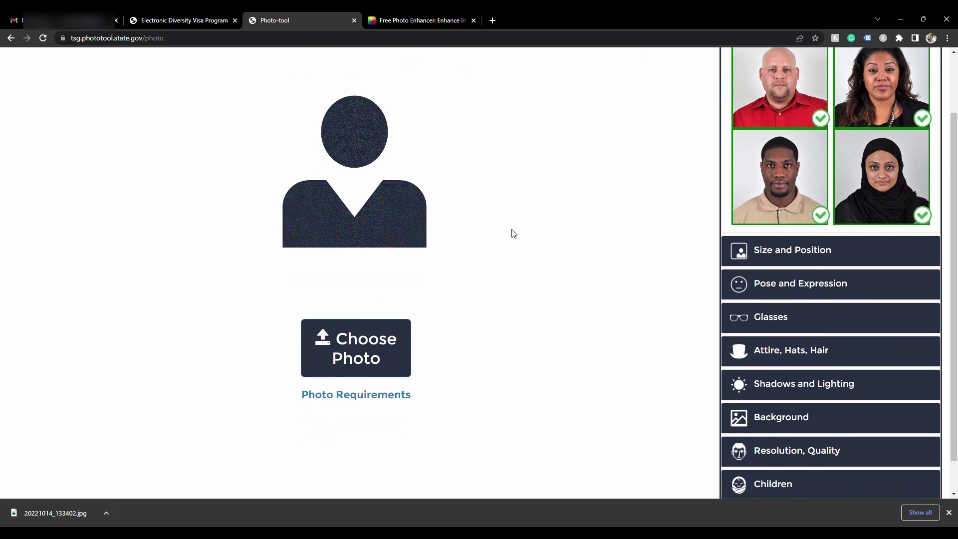
{"action": "left_click", "coordinate": [341, 353]}
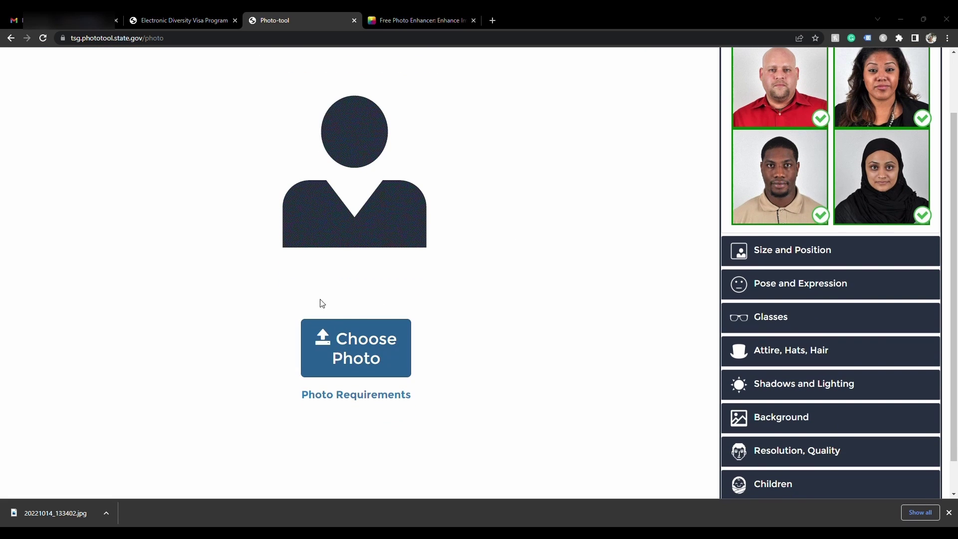
{"action": "double_click", "coordinate": [147, 103]}
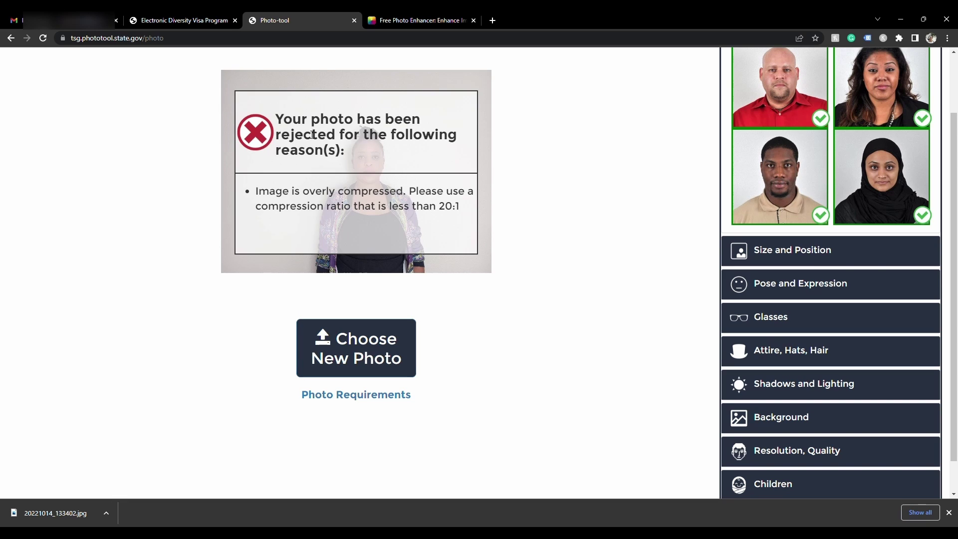
{"action": "left_click", "coordinate": [407, 22]}
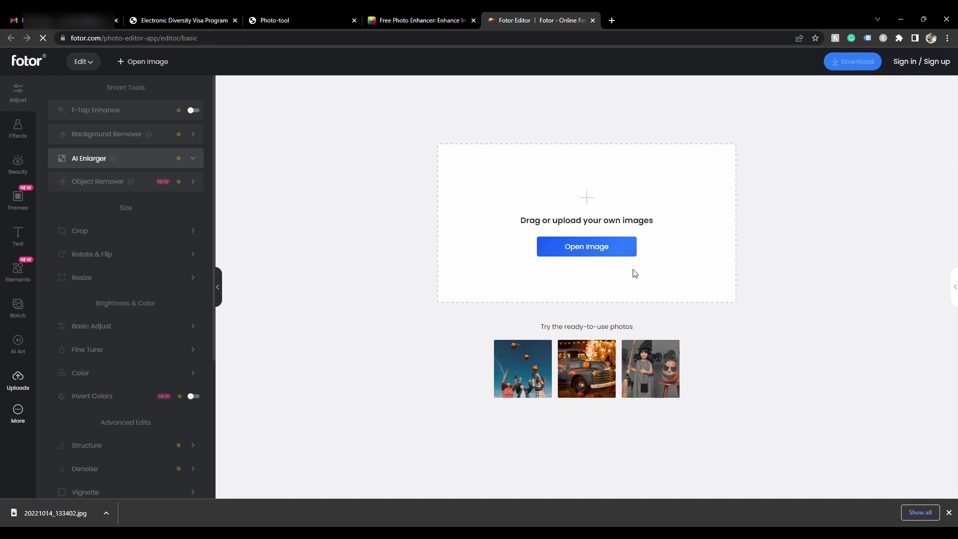
Load the photo into Fotor and apply the AI Enlarger to 4000×3000px
{"action": "left_click", "coordinate": [591, 254]}
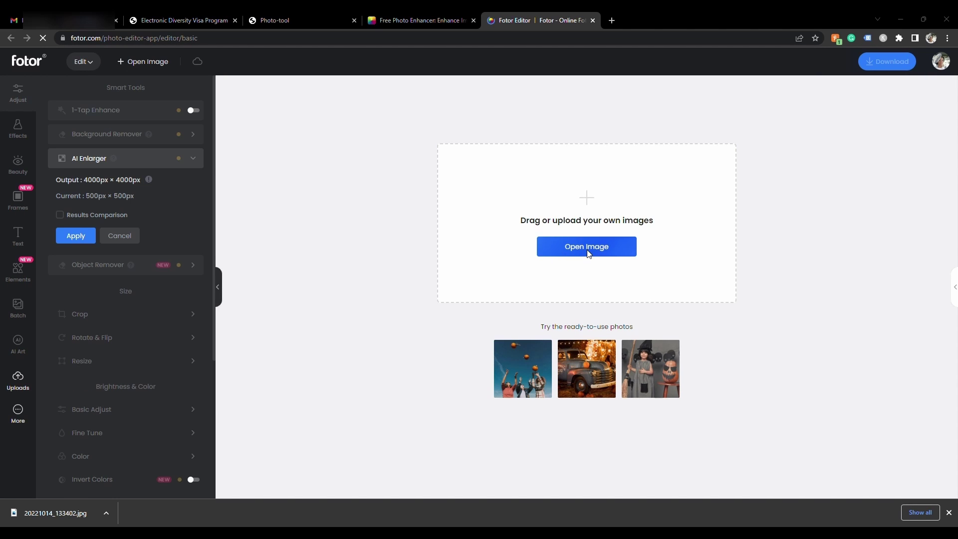
{"action": "double_click", "coordinate": [188, 108]}
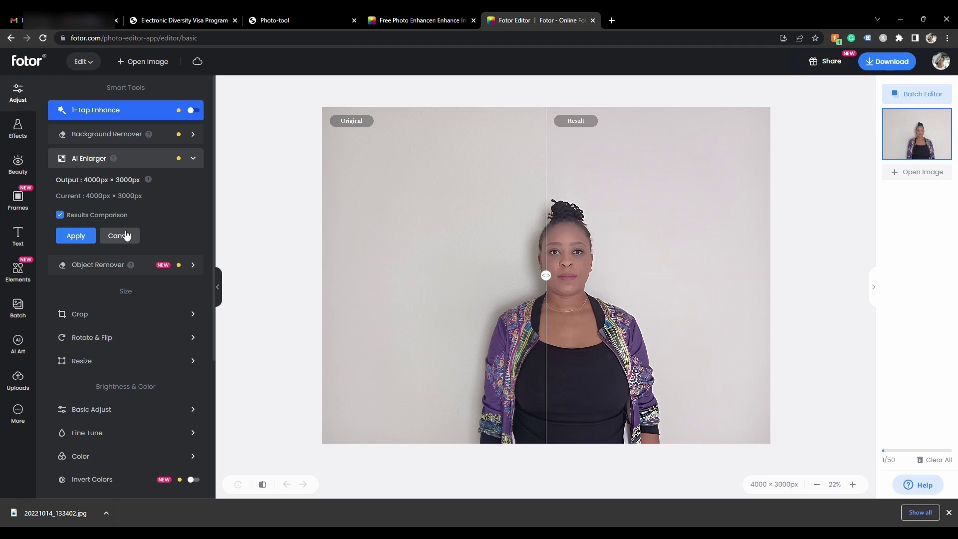
{"action": "left_click", "coordinate": [75, 236]}
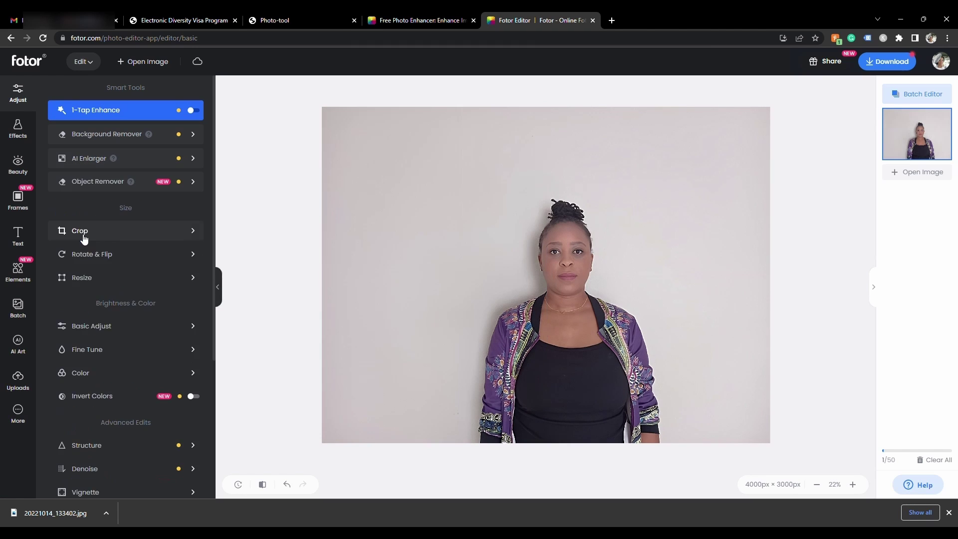
Download the enhanced photo as a High-quality JPG
{"action": "left_click", "coordinate": [886, 66]}
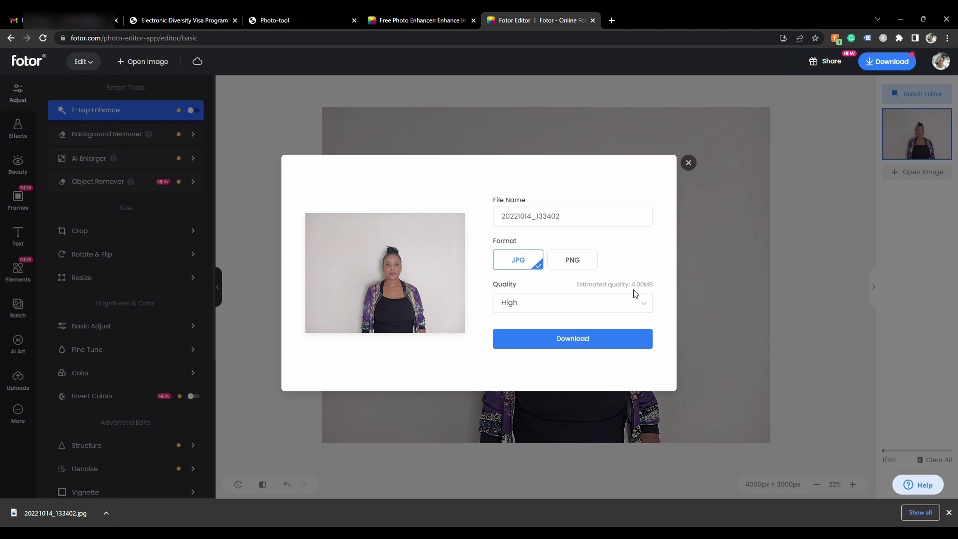
{"action": "left_click", "coordinate": [582, 339]}
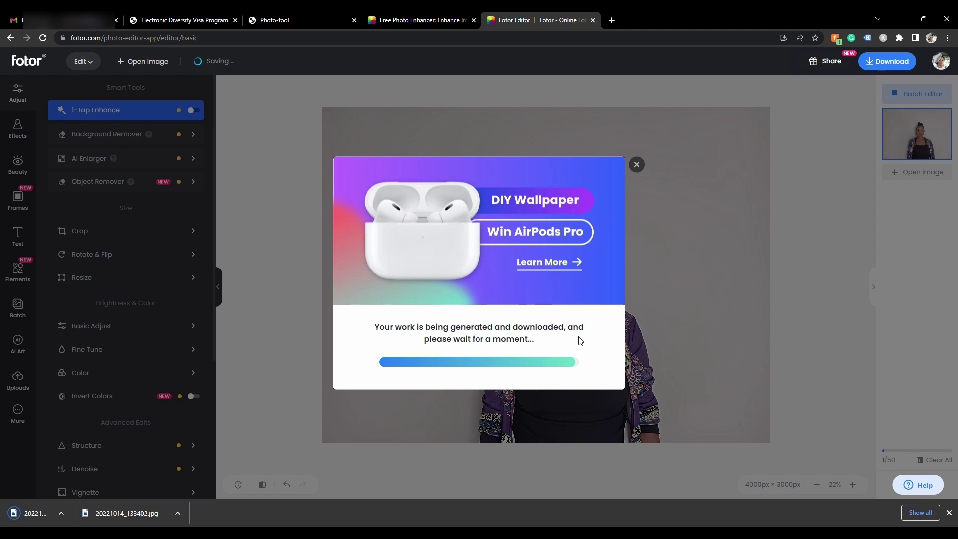
{"action": "left_click", "coordinate": [636, 168]}
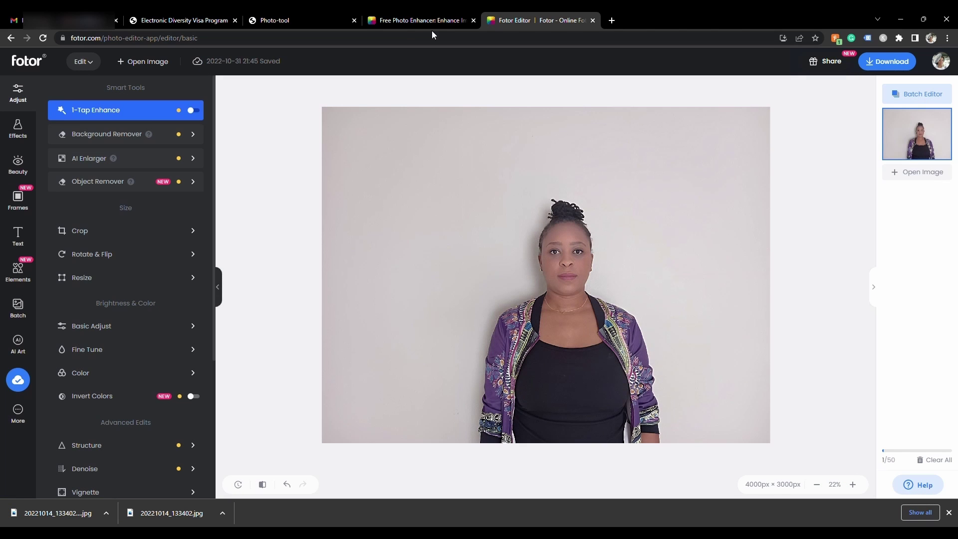
Load the enhanced photo into the Photo Tool and switch to manual cropping
{"action": "left_click", "coordinate": [274, 19]}
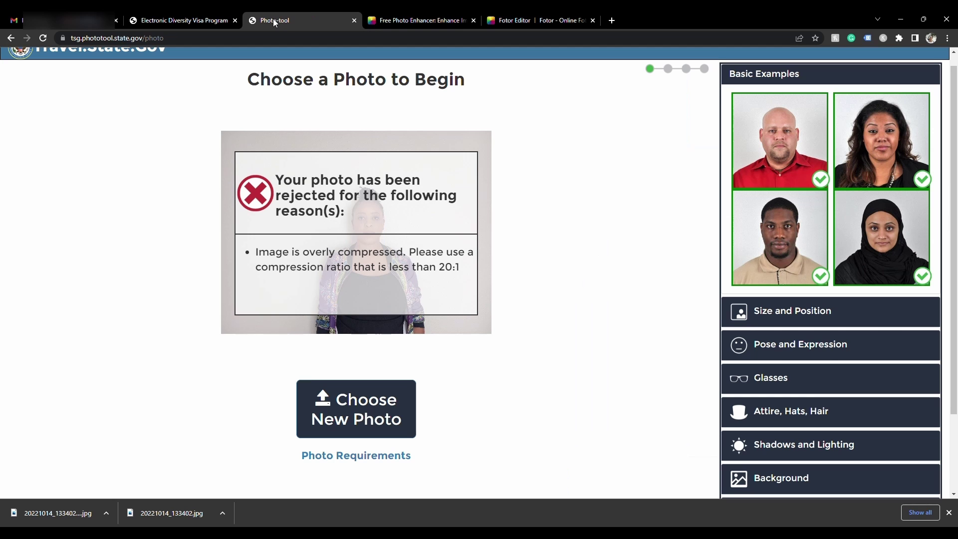
{"action": "left_click", "coordinate": [357, 404]}
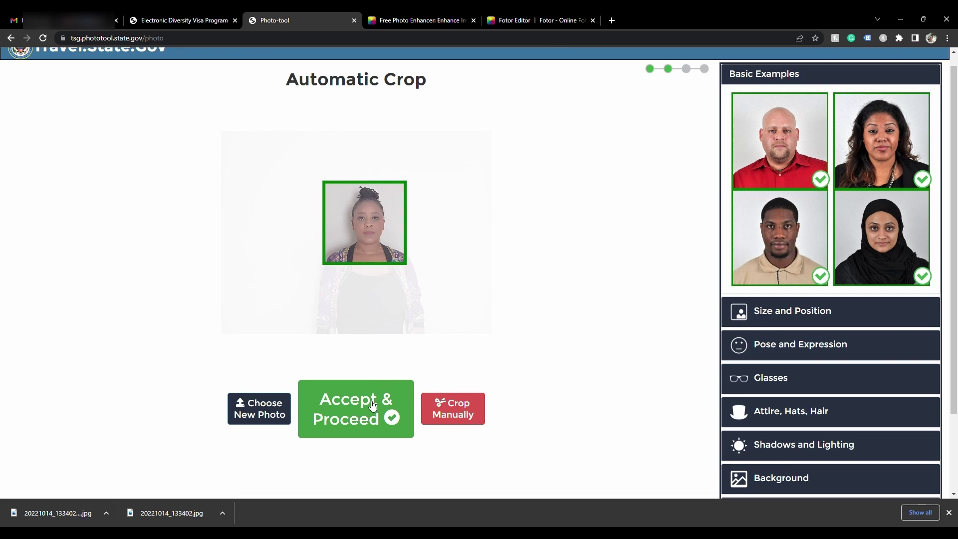
{"action": "left_click", "coordinate": [453, 418]}
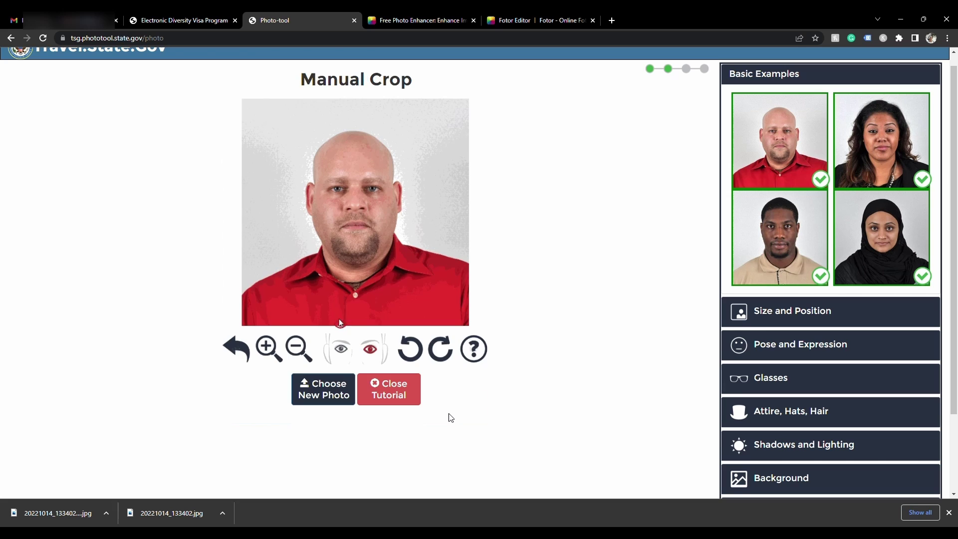
{"action": "left_click", "coordinate": [391, 388]}
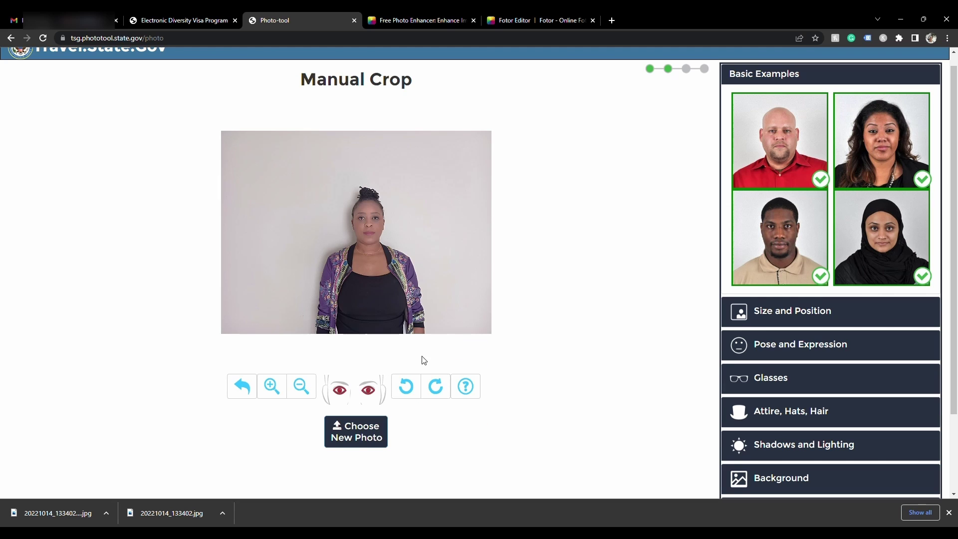
Zoom in, place the eye marker on the subject's eye, and accept the square crop
{"action": "left_click", "coordinate": [277, 388]}
{"action": "left_click", "coordinate": [277, 388]}
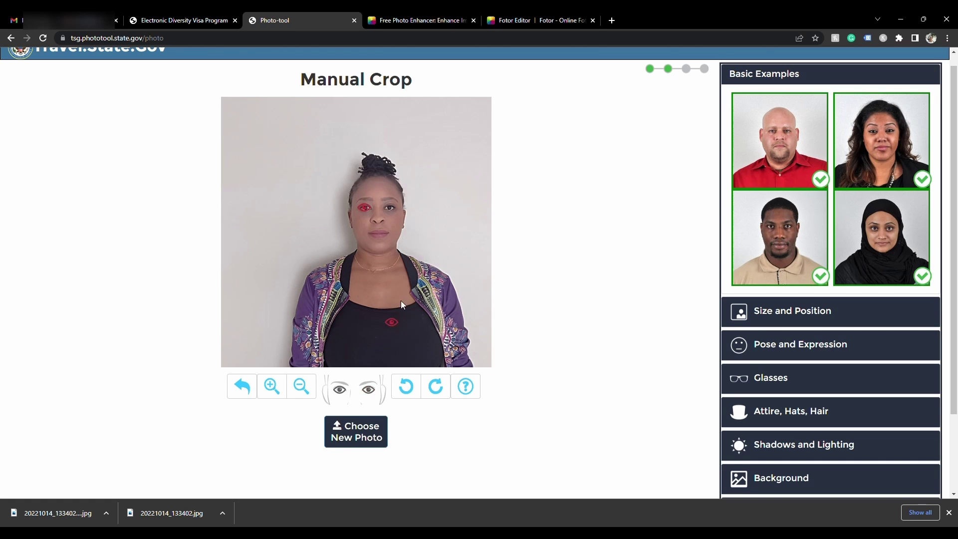
{"action": "left_click_drag", "start_coordinate": [401, 301], "coordinate": [395, 213]}
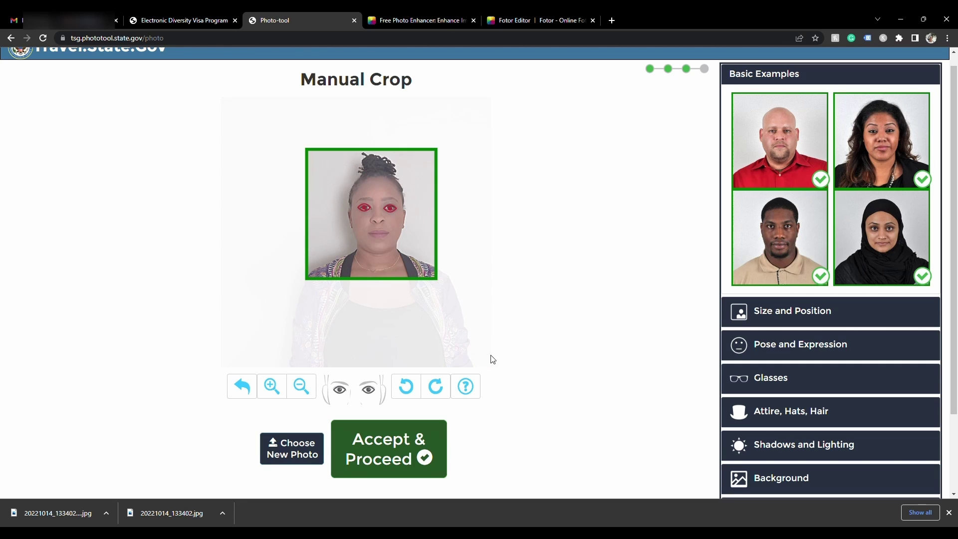
{"action": "left_click", "coordinate": [395, 444]}
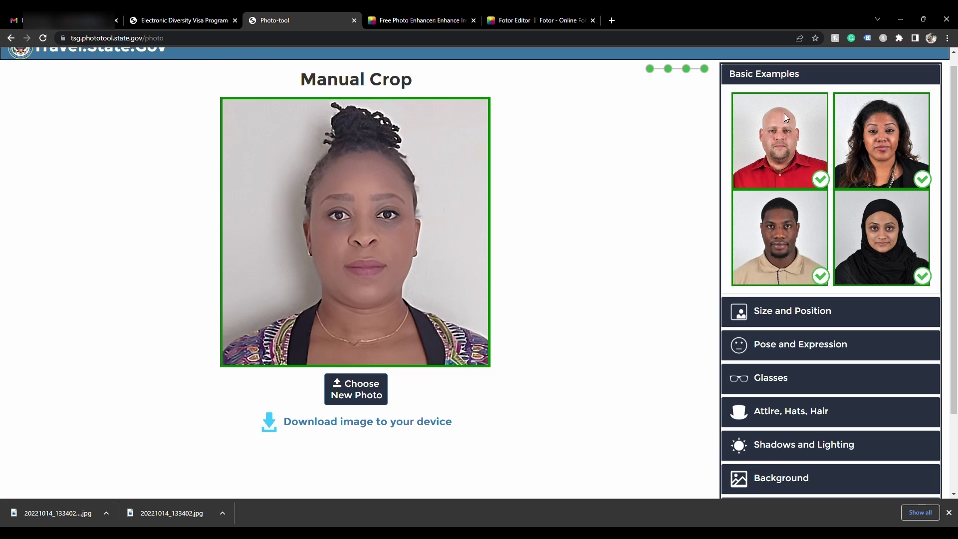
Download the cropped passport-style photo to the device
{"action": "left_click", "coordinate": [378, 428]}
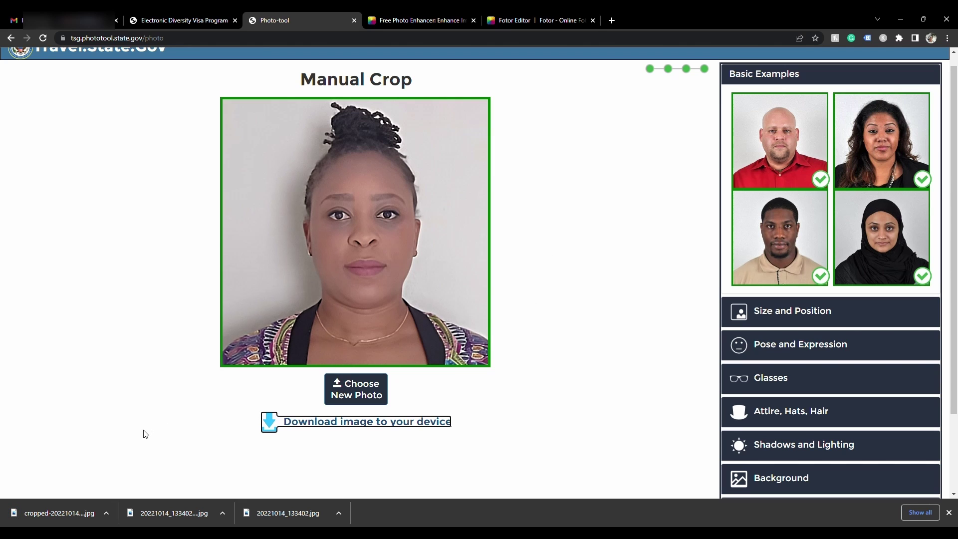
{"action": "left_click", "coordinate": [182, 21]}
Begin a new DV entry and submit the on-screen authentication code
{"action": "left_click", "coordinate": [436, 380]}
{"action": "left_click", "coordinate": [312, 405]}
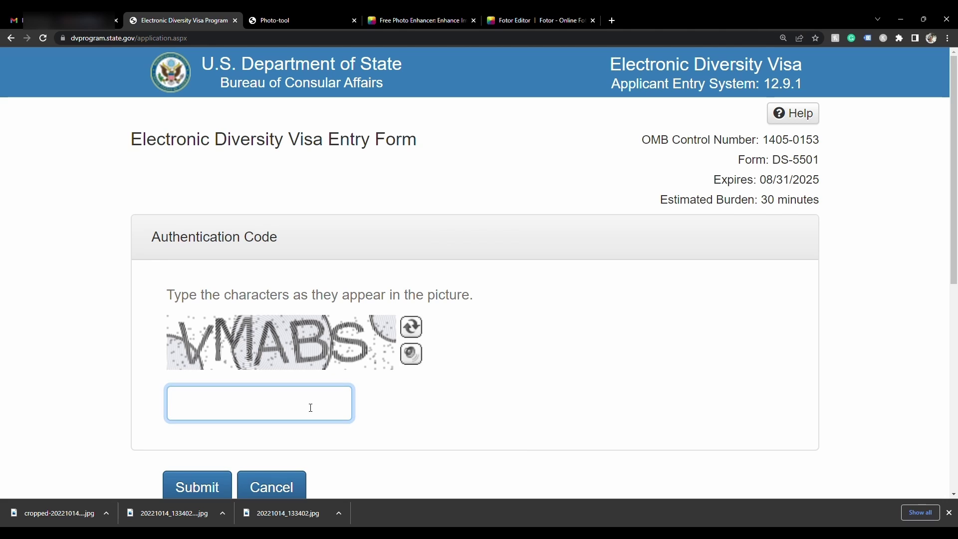
{"action": "type", "text": "VMABS"}
{"action": "left_click", "coordinate": [216, 487]}
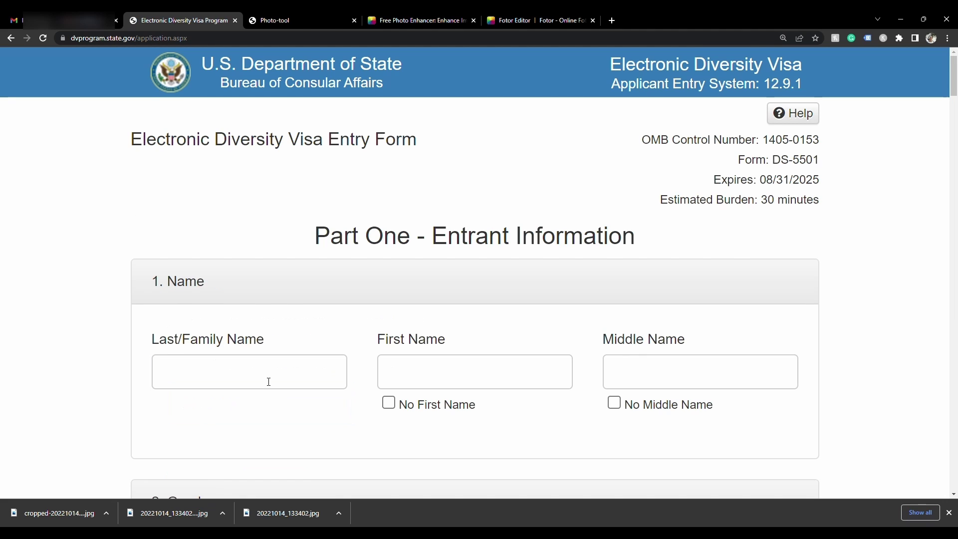
Enter the entrant's family and first names, select Female, and fill in the birth date
{"action": "left_click", "coordinate": [268, 382]}
{"action": "key", "text": "Tab"}
{"action": "key", "text": "Tab"}
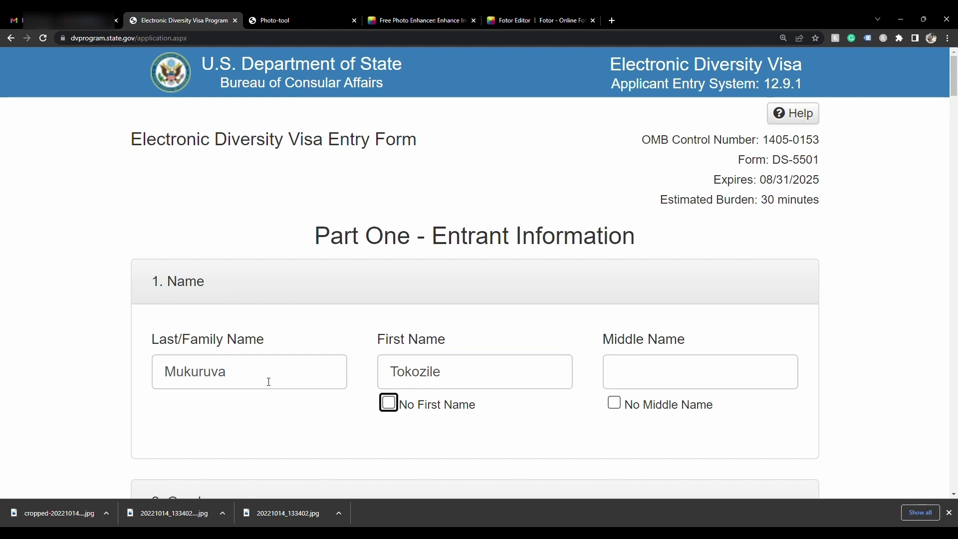
{"action": "scroll", "coordinate": [266, 335], "scroll_direction": "down", "scroll_amount": 4}
{"action": "left_click", "coordinate": [281, 339]}
{"action": "scroll", "coordinate": [280, 346], "scroll_direction": "down", "scroll_amount": 5}
{"action": "left_click", "coordinate": [212, 308]}
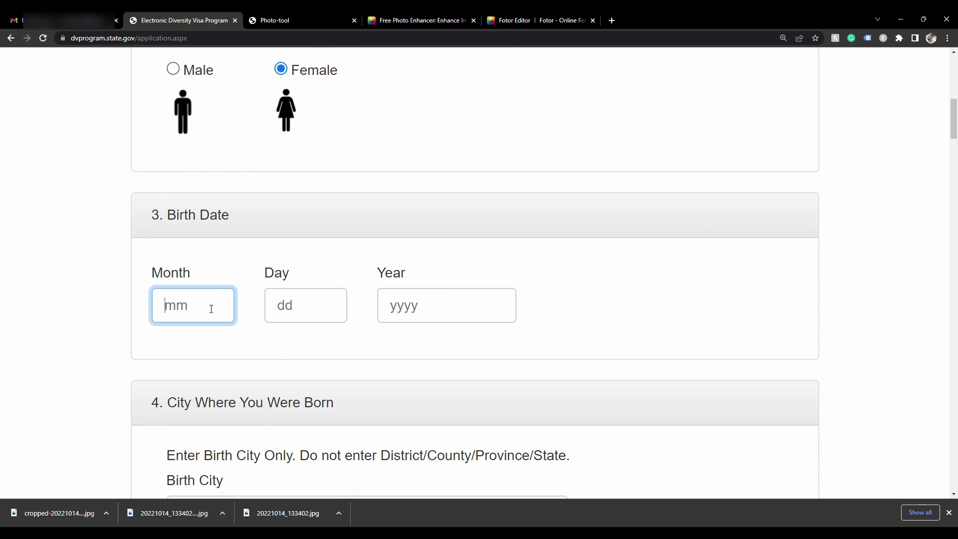
Fill in the birth city and attach the cropped photo as the entrant photo
{"action": "scroll", "coordinate": [212, 309], "scroll_direction": "down", "scroll_amount": 4}
{"action": "left_click", "coordinate": [215, 273]}
{"action": "type", "text": "Nhtus"}
{"action": "scroll", "coordinate": [215, 273], "scroll_direction": "down", "scroll_amount": 3}
{"action": "key", "text": "Tab"}
{"action": "scroll", "coordinate": [238, 216], "scroll_direction": "down", "scroll_amount": 5}
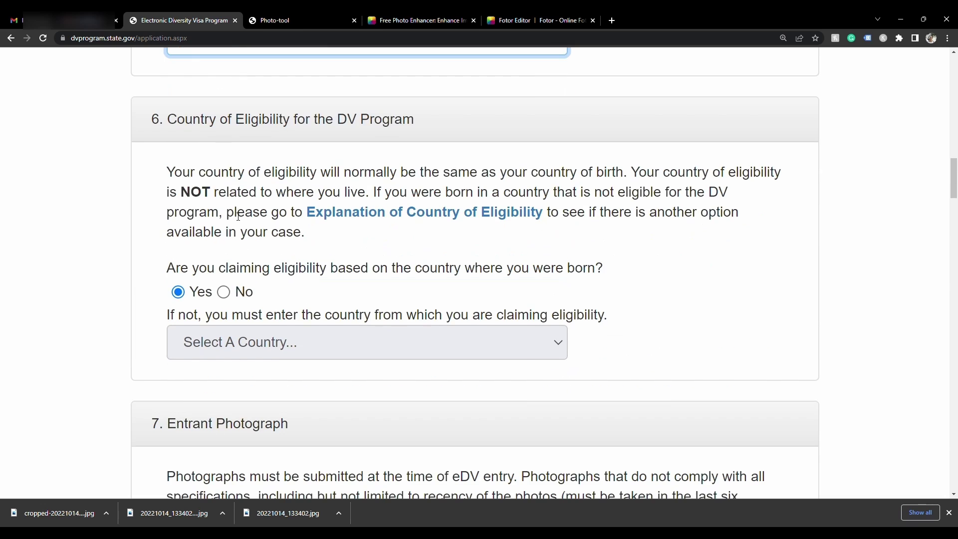
{"action": "scroll", "coordinate": [233, 324], "scroll_direction": "down", "scroll_amount": 11}
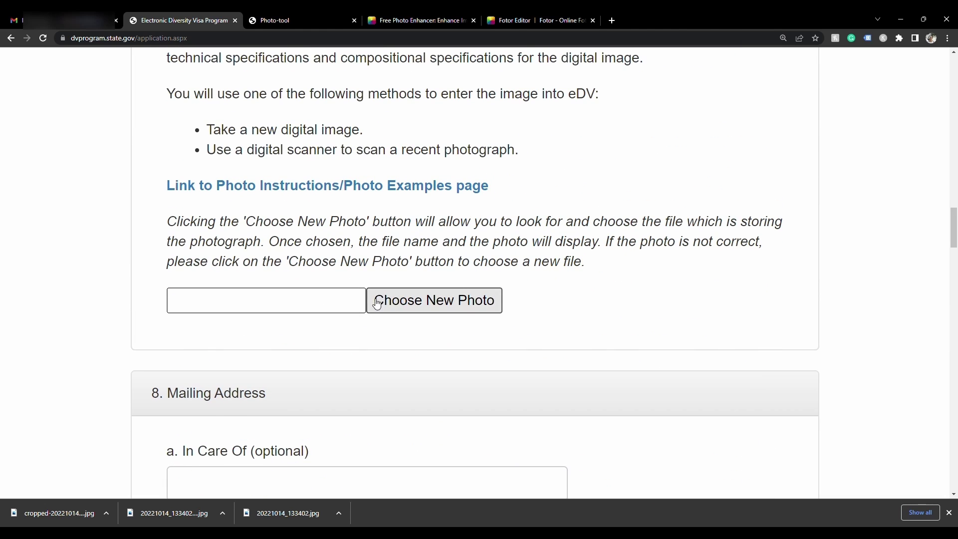
{"action": "left_click", "coordinate": [399, 301]}
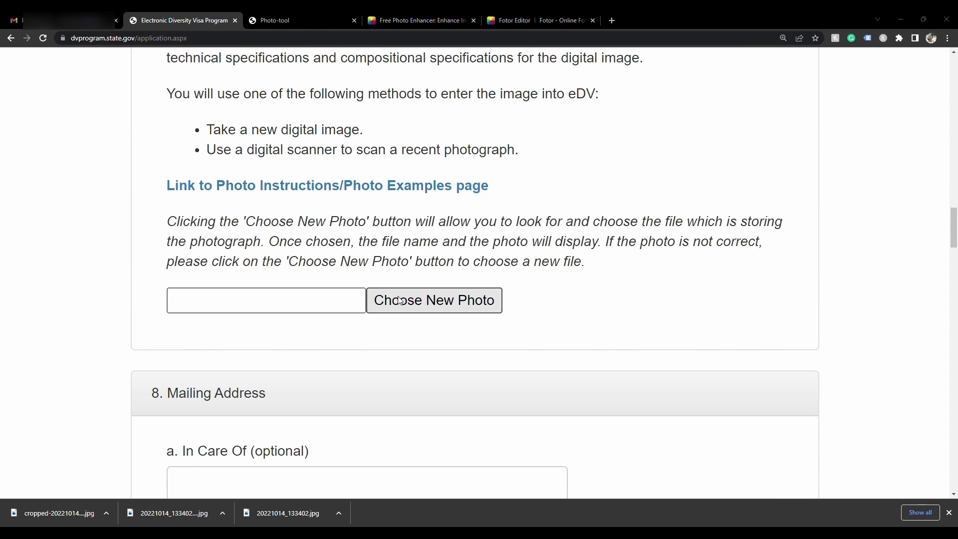
{"action": "double_click", "coordinate": [192, 93]}
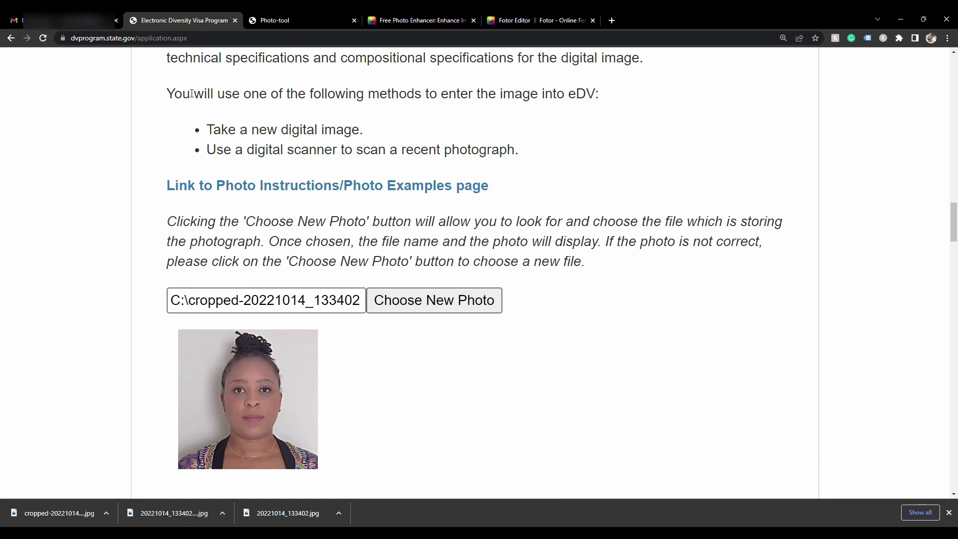
Fill in the mailing address line, city/town and district/province fields
{"action": "scroll", "coordinate": [458, 306], "scroll_direction": "down", "scroll_amount": 8}
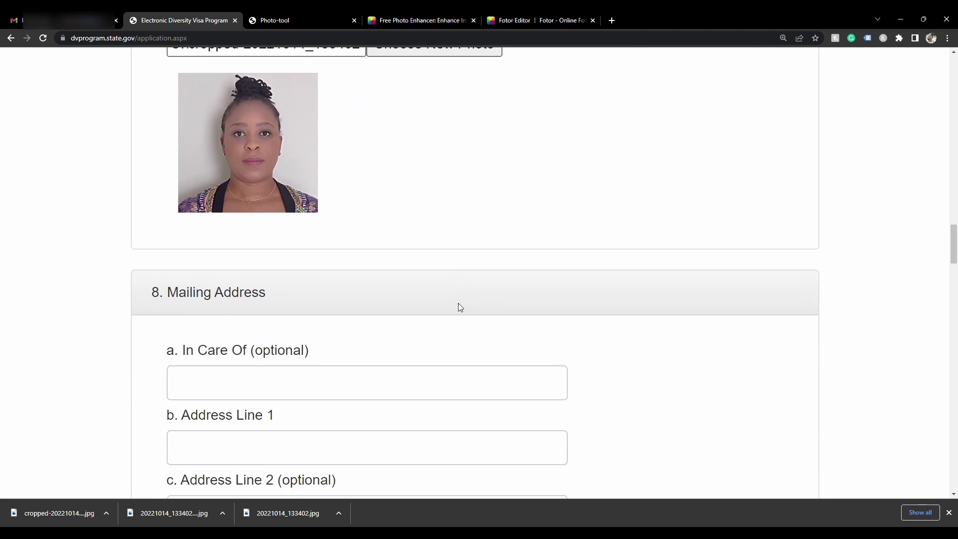
{"action": "key", "text": "Tab"}
{"action": "left_click", "coordinate": [336, 293]}
{"action": "type", "text": "sdfas"}
{"action": "scroll", "coordinate": [334, 309], "scroll_direction": "down", "scroll_amount": 2}
{"action": "left_click", "coordinate": [321, 319]}
{"action": "type", "text": "asdf"}
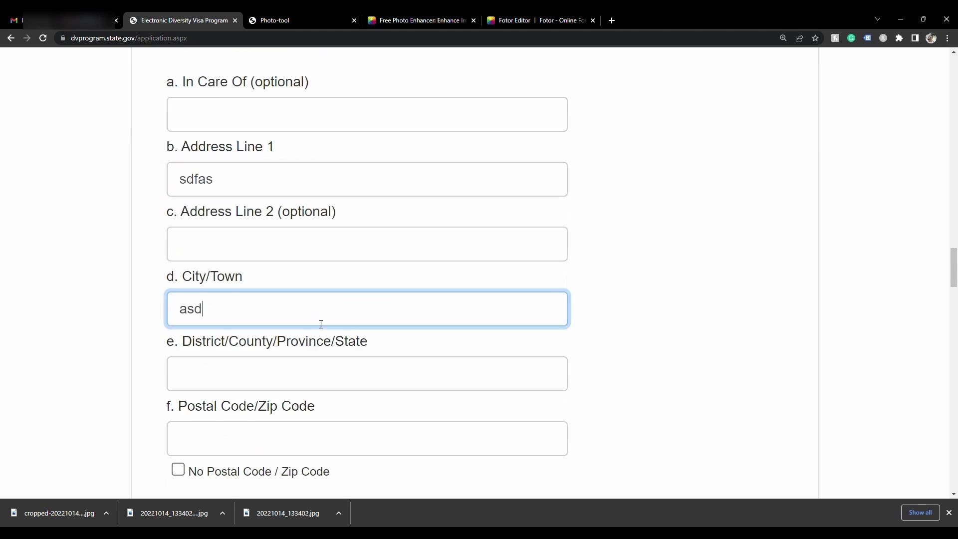
{"action": "scroll", "coordinate": [321, 323], "scroll_direction": "down", "scroll_amount": 2}
{"action": "left_click", "coordinate": [327, 280]}
{"action": "type", "text": "asdf"}
Mark no postal code and set mailing and residence country to Azerbaijan
{"action": "left_click", "coordinate": [324, 338]}
{"action": "key", "text": "Tab"}
{"action": "key", "text": "space"}
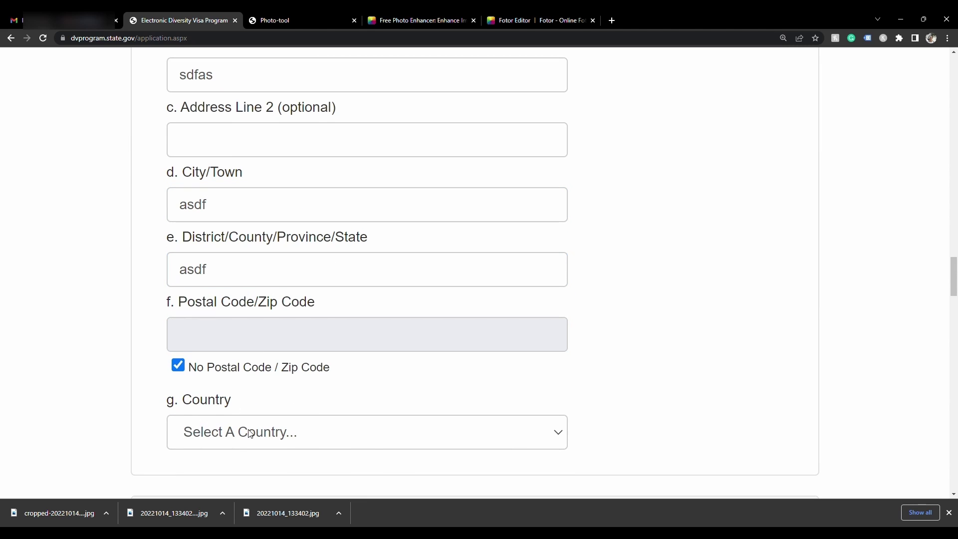
{"action": "key", "text": "Tab"}
{"action": "type", "text": "az"}
{"action": "scroll", "coordinate": [323, 246], "scroll_direction": "down", "scroll_amount": 6}
{"action": "key", "text": "Tab"}
{"action": "type", "text": "az"}
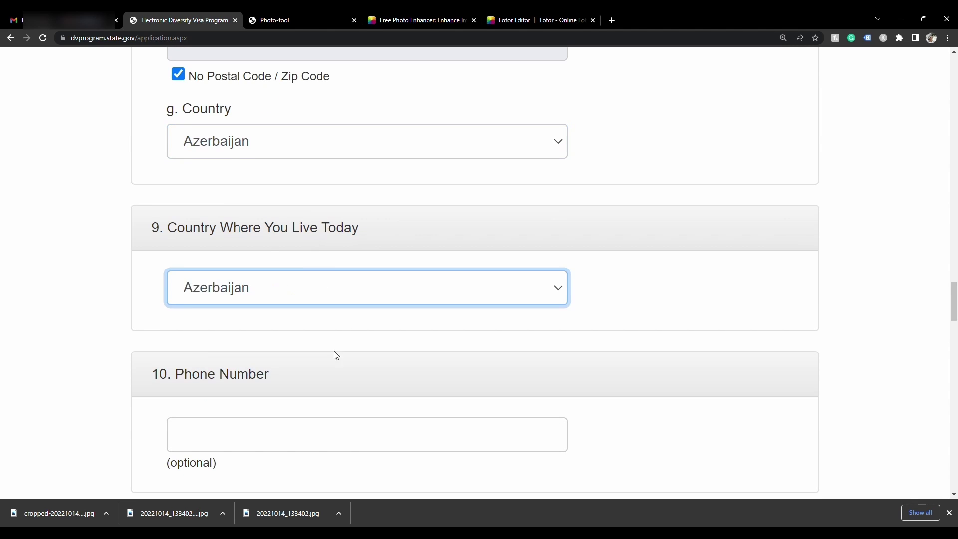
Select Unmarried, enter 0 children, and submit Part One
{"action": "scroll", "coordinate": [334, 355], "scroll_direction": "down", "scroll_amount": 4}
{"action": "scroll", "coordinate": [329, 363], "scroll_direction": "down", "scroll_amount": 5}
{"action": "scroll", "coordinate": [332, 336], "scroll_direction": "down", "scroll_amount": 12}
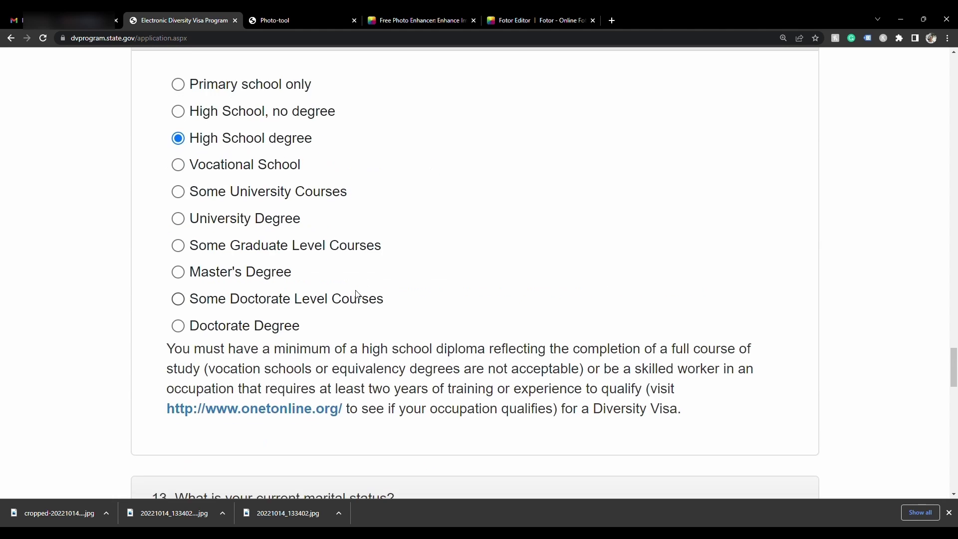
{"action": "left_click", "coordinate": [179, 213]}
{"action": "scroll", "coordinate": [387, 258], "scroll_direction": "down", "scroll_amount": 5}
{"action": "left_click", "coordinate": [257, 472]}
{"action": "type", "text": "0"}
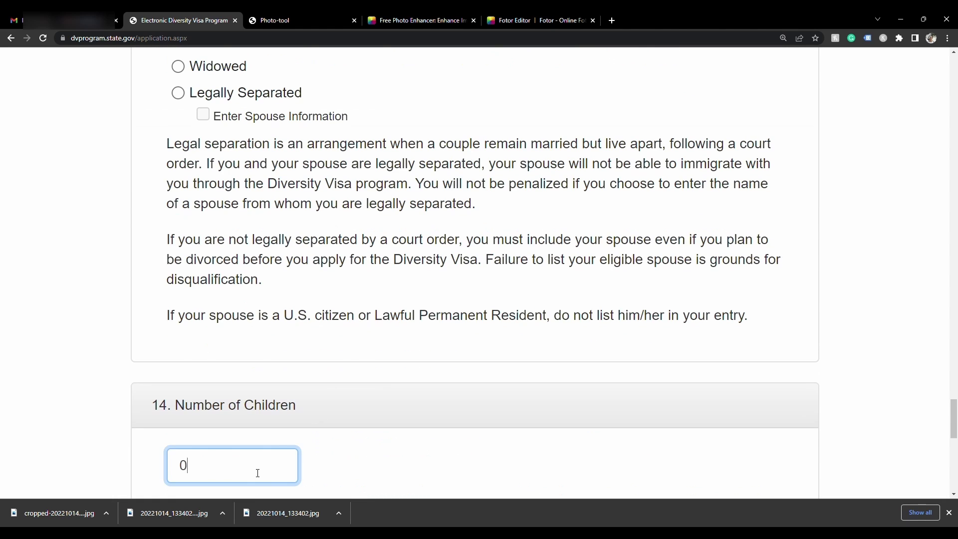
{"action": "scroll", "coordinate": [243, 394], "scroll_direction": "down", "scroll_amount": 7}
{"action": "left_click", "coordinate": [178, 334]}
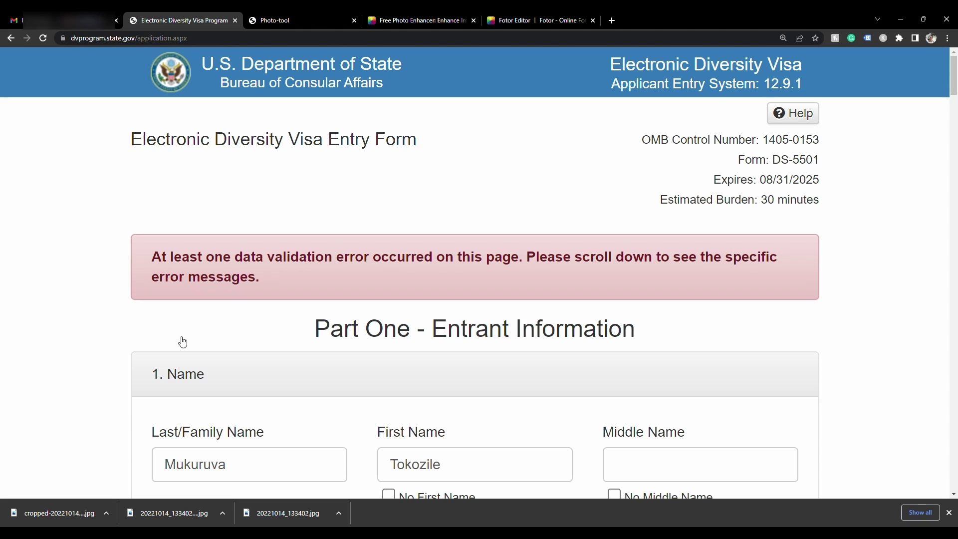
Tick 'No Middle Name' and resubmit Part One of the entry form
{"action": "scroll", "coordinate": [183, 341], "scroll_direction": "down", "scroll_amount": 1}
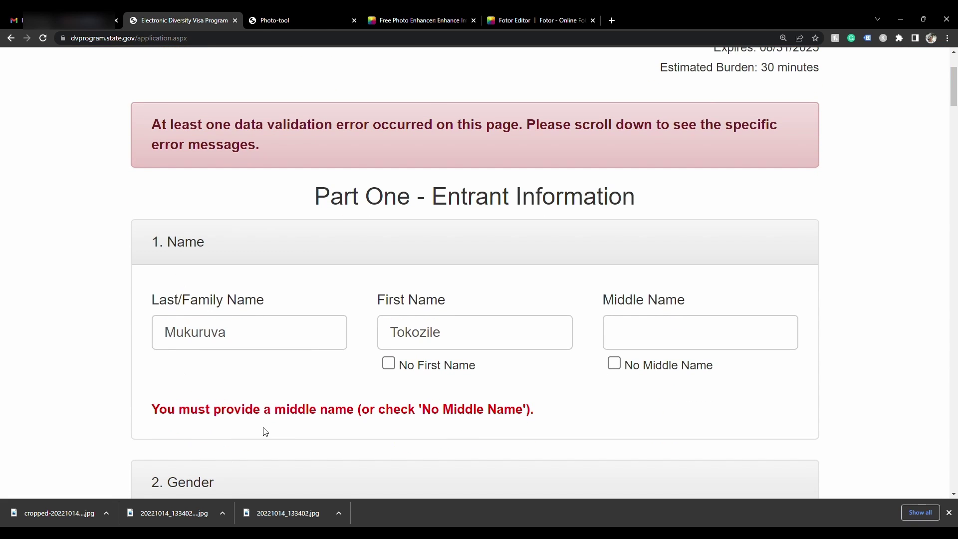
{"action": "left_click", "coordinate": [614, 363]}
{"action": "scroll", "coordinate": [615, 374], "scroll_direction": "down", "scroll_amount": 1}
{"action": "scroll", "coordinate": [615, 374], "scroll_direction": "down", "scroll_amount": 20}
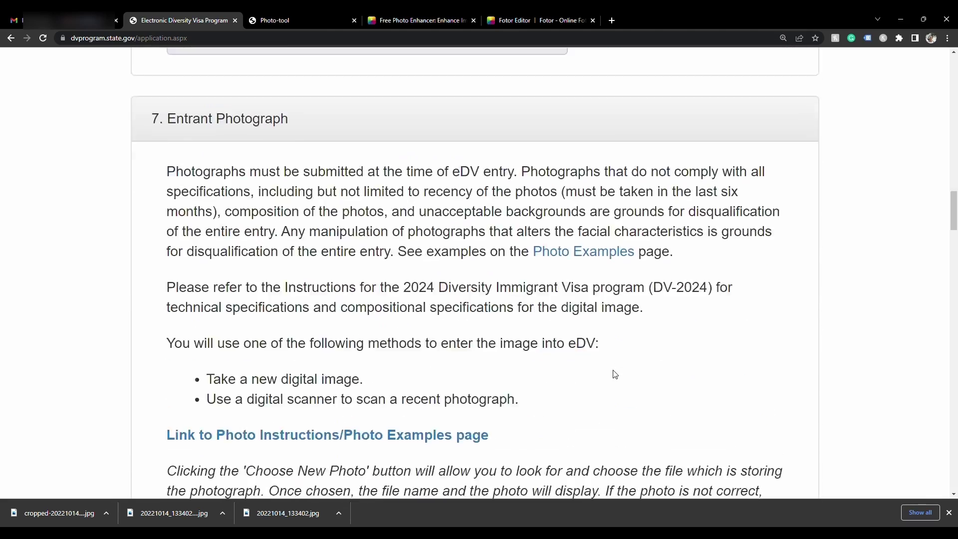
{"action": "scroll", "coordinate": [615, 375], "scroll_direction": "down", "scroll_amount": 20}
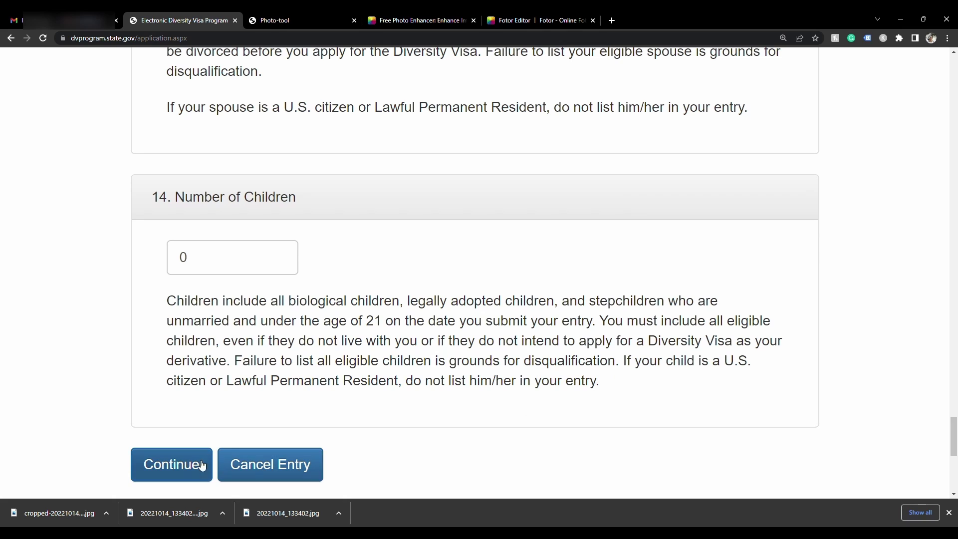
{"action": "left_click", "coordinate": [187, 471]}
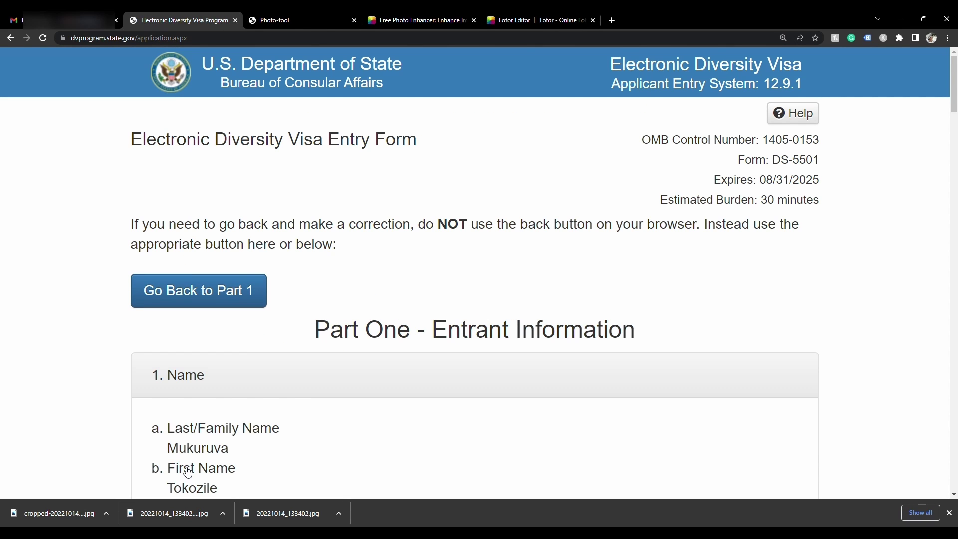
{"action": "scroll", "coordinate": [372, 377], "scroll_direction": "down", "scroll_amount": 4}
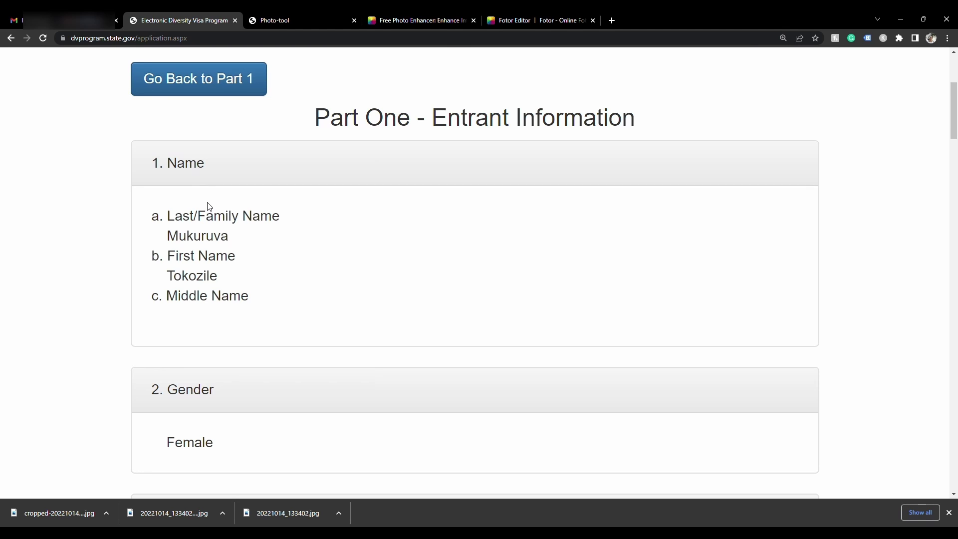
{"action": "scroll", "coordinate": [209, 206], "scroll_direction": "up", "scroll_amount": 1}
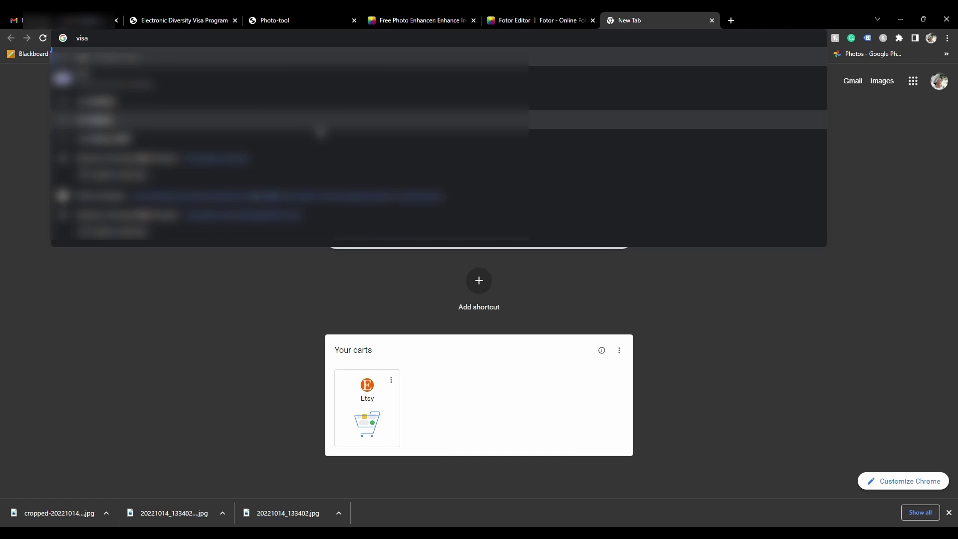
Search for visafoto and open the Visafoto.com site
{"action": "key", "text": "Return"}
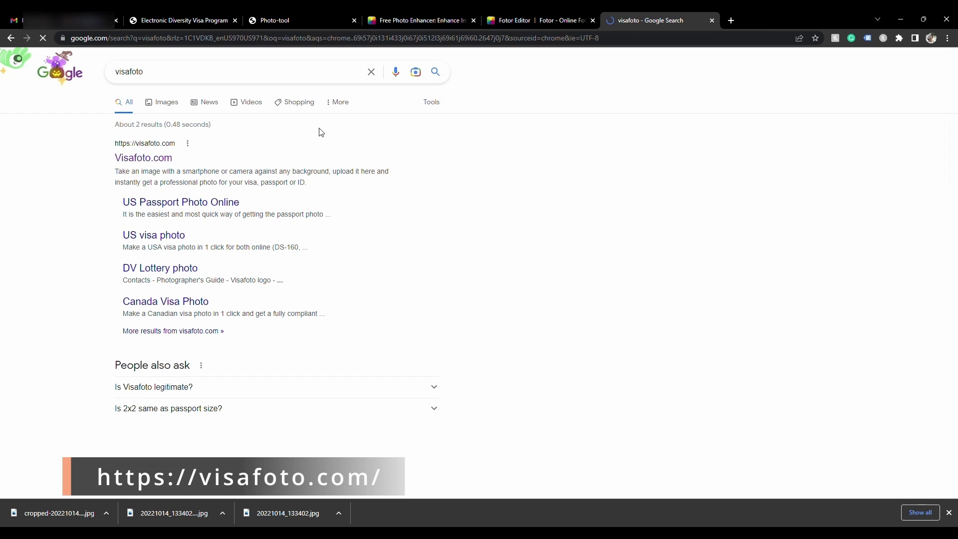
{"action": "left_click", "coordinate": [165, 159]}
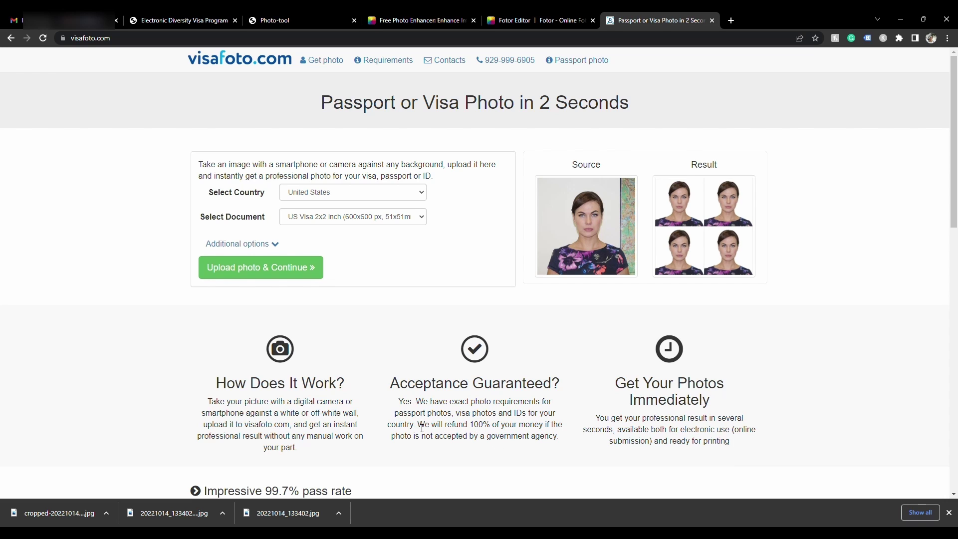
Upload the photo to visafoto.com for United States US Visa 2x2 inch (600x600 px) formatting
{"action": "left_click_drag", "start_coordinate": [421, 428], "coordinate": [562, 440]}
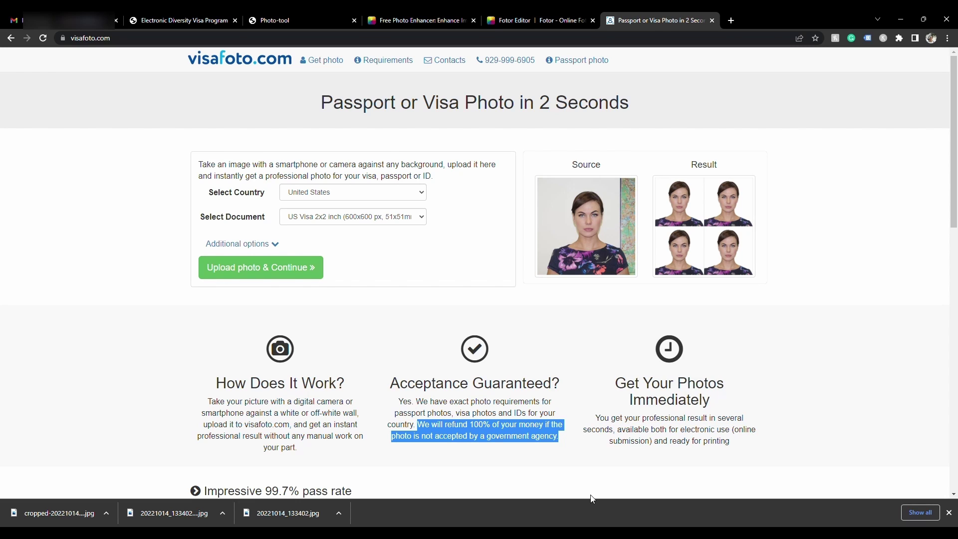
{"action": "left_click", "coordinate": [630, 467]}
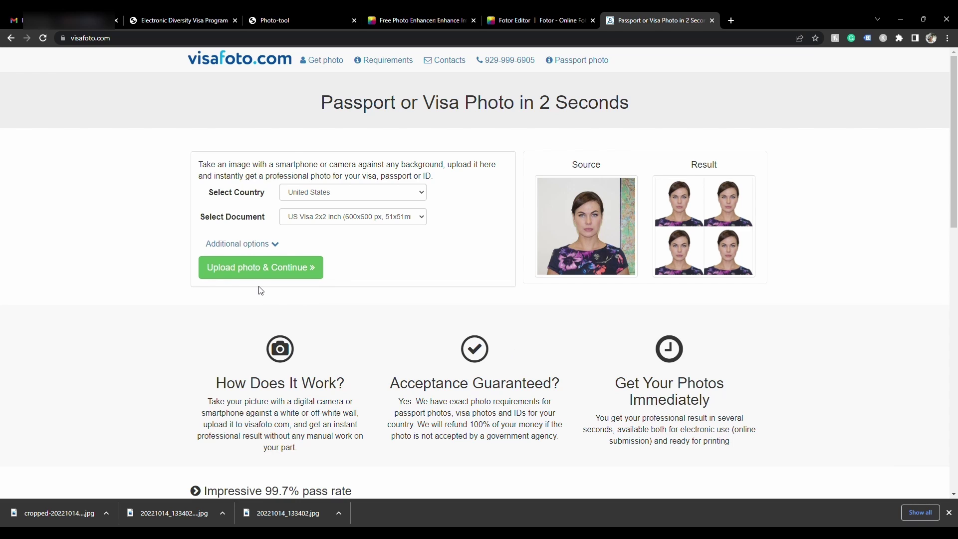
{"action": "left_click", "coordinate": [268, 267]}
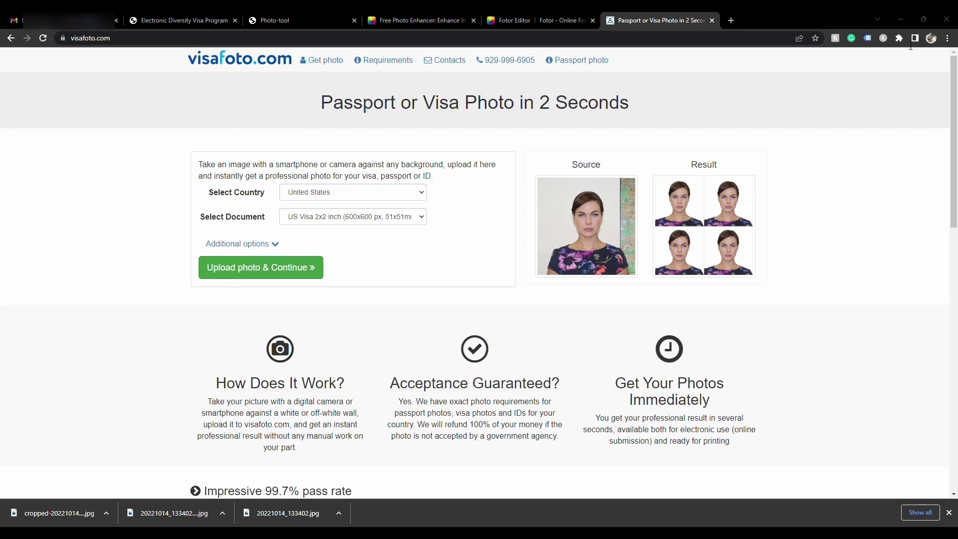
{"action": "key", "text": "Return"}
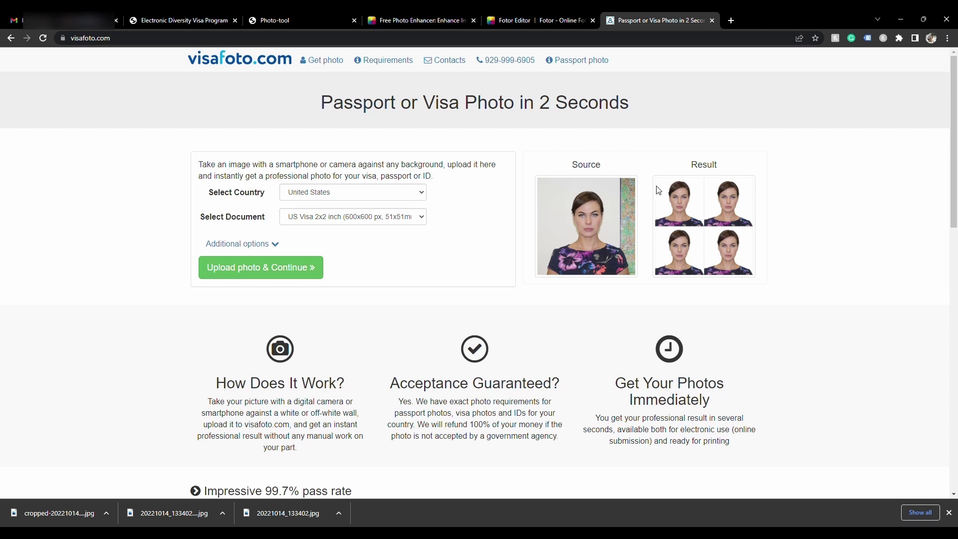
{"action": "left_click", "coordinate": [419, 193]}
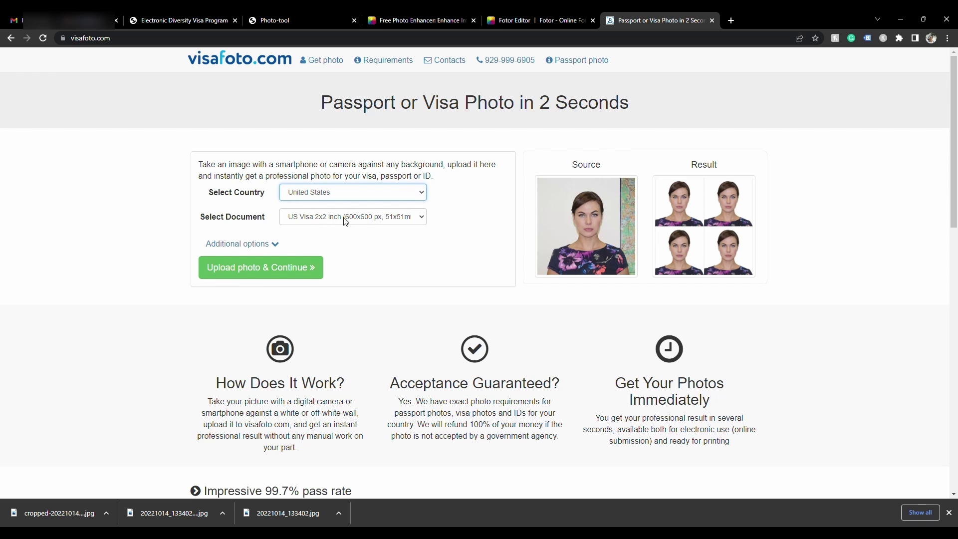
{"action": "left_click", "coordinate": [275, 276]}
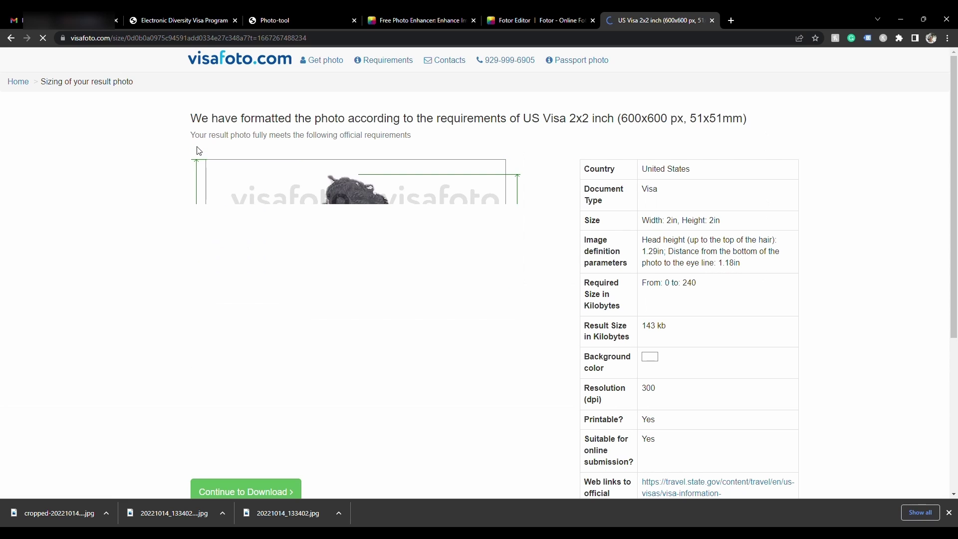
{"action": "scroll", "coordinate": [198, 151], "scroll_direction": "down", "scroll_amount": 2}
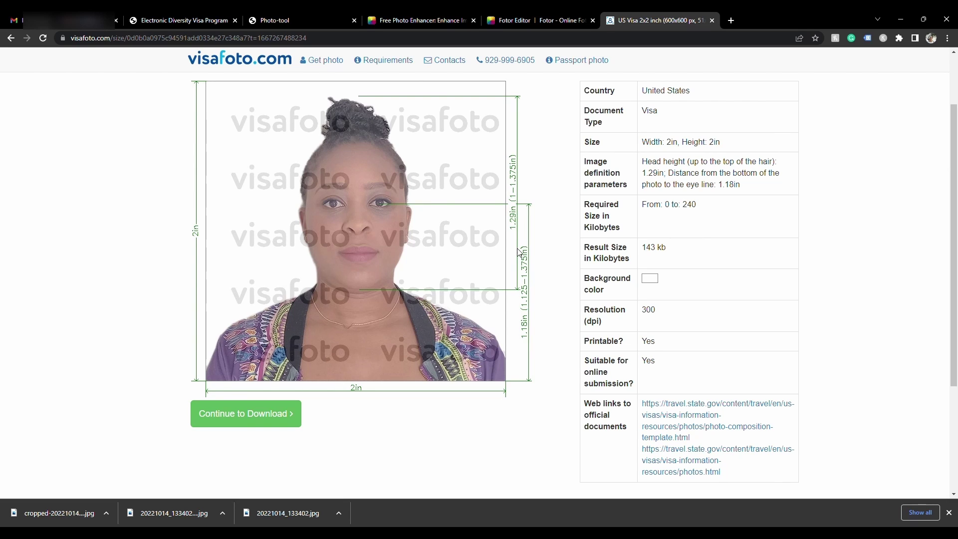
{"action": "left_click", "coordinate": [178, 21]}
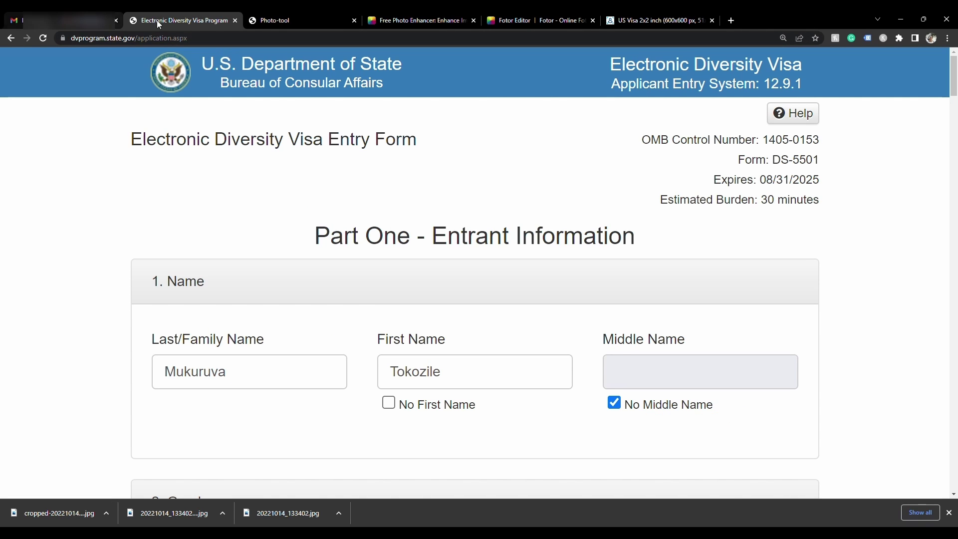
{"action": "left_click", "coordinate": [276, 21]}
{"action": "scroll", "coordinate": [562, 306], "scroll_direction": "down", "scroll_amount": 2}
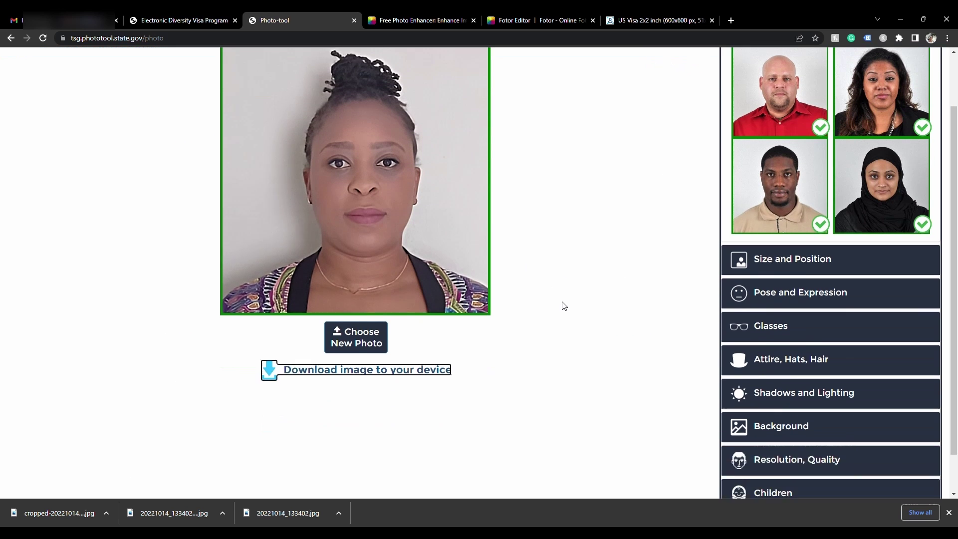
{"action": "scroll", "coordinate": [562, 306], "scroll_direction": "up", "scroll_amount": 2}
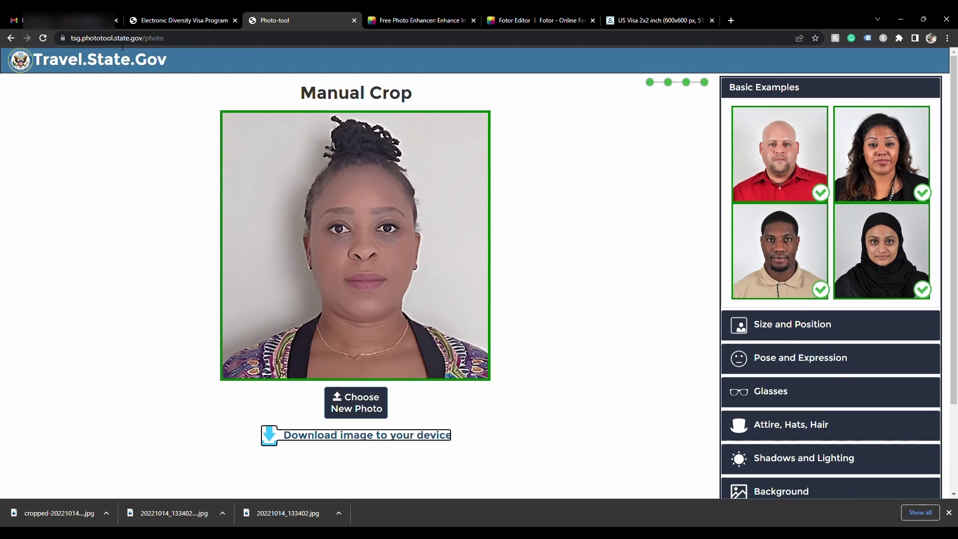
{"action": "left_click", "coordinate": [776, 326]}
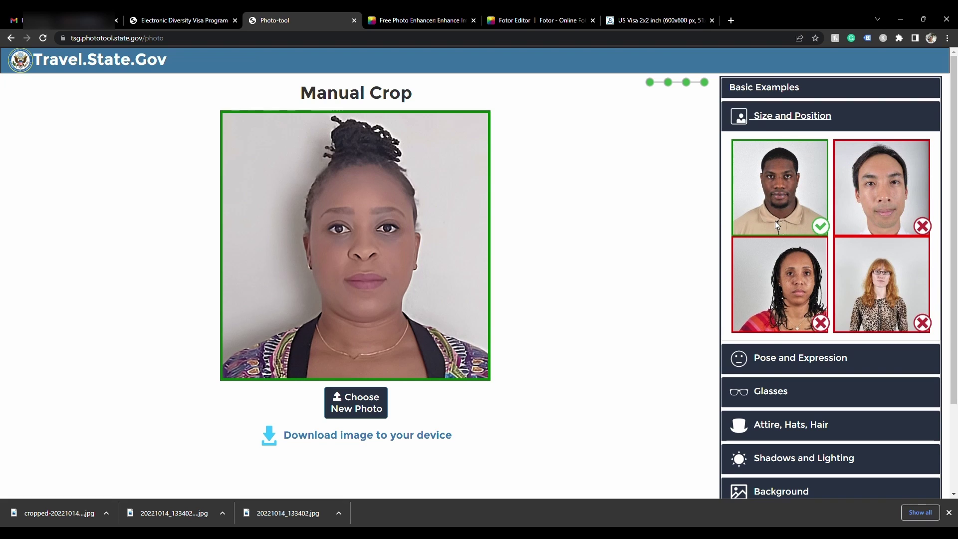
{"action": "left_click", "coordinate": [637, 22]}
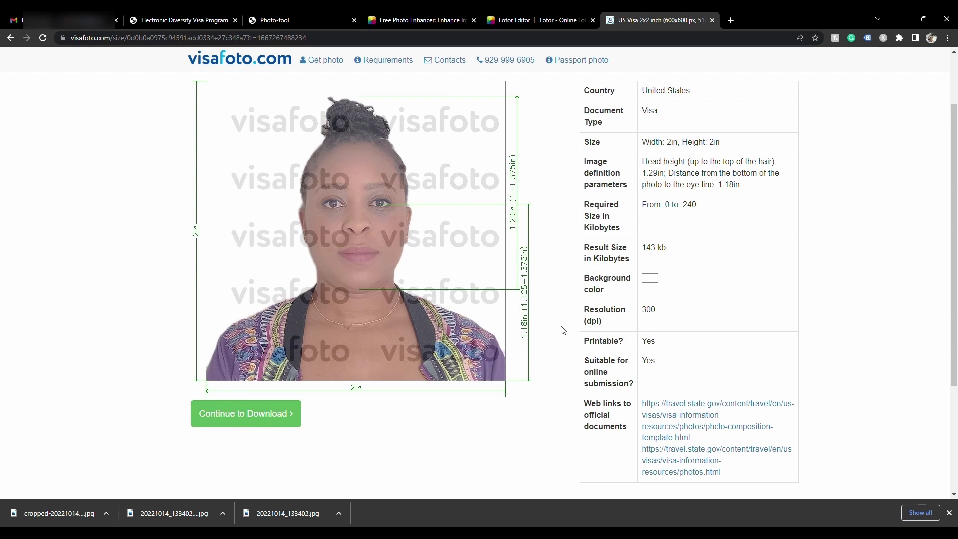
Continue to visafoto's download page and review the $7 payment form and money-back guarantee
{"action": "scroll", "coordinate": [589, 356], "scroll_direction": "down", "scroll_amount": 3}
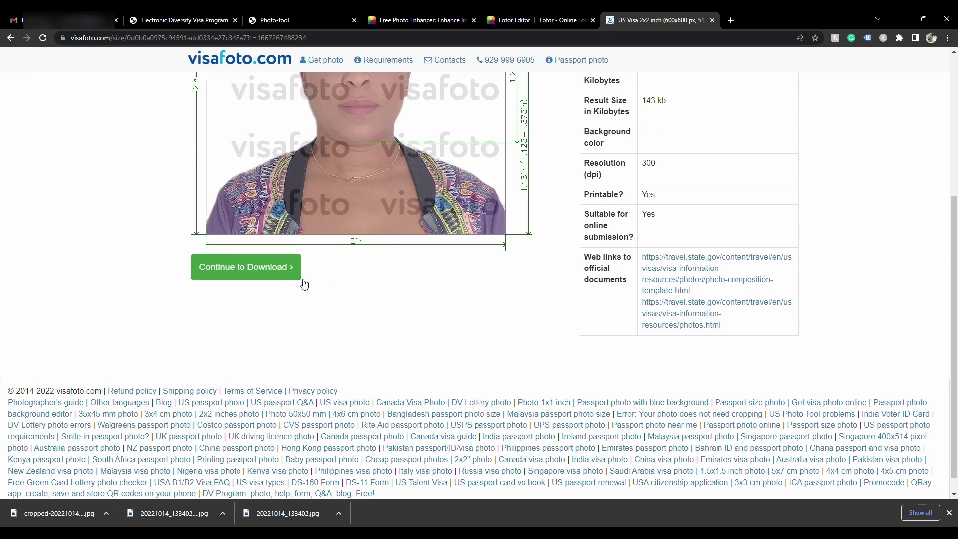
{"action": "left_click", "coordinate": [278, 274]}
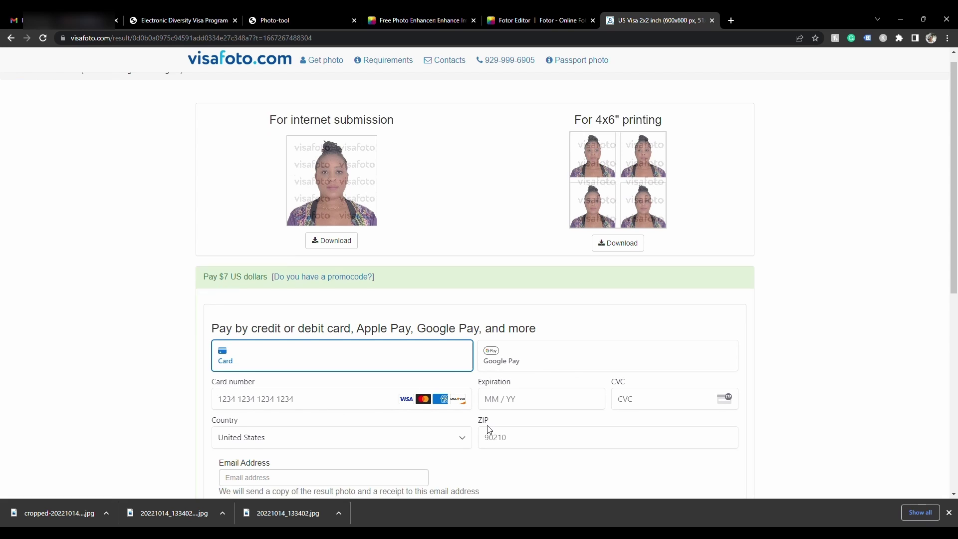
{"action": "scroll", "coordinate": [487, 426], "scroll_direction": "down", "scroll_amount": 2}
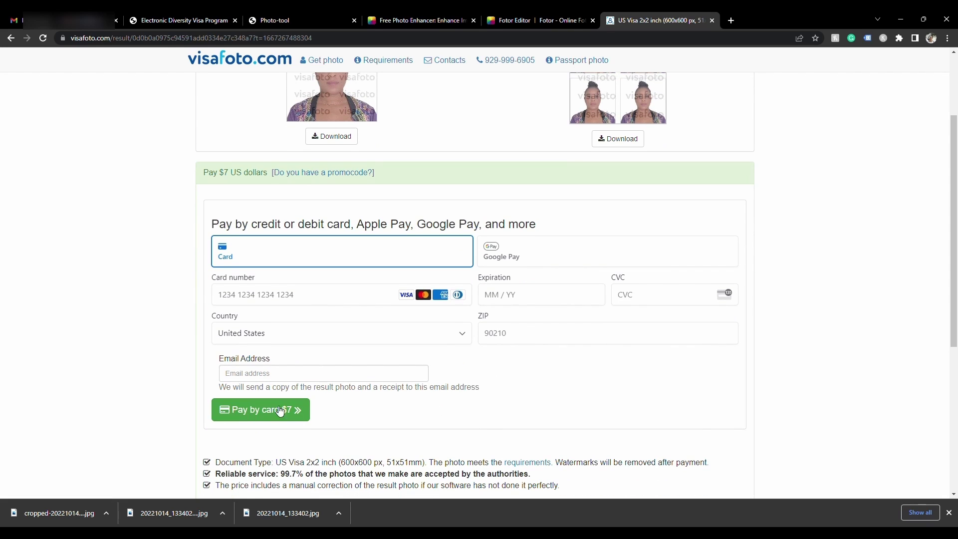
{"action": "scroll", "coordinate": [412, 406], "scroll_direction": "down", "scroll_amount": 2}
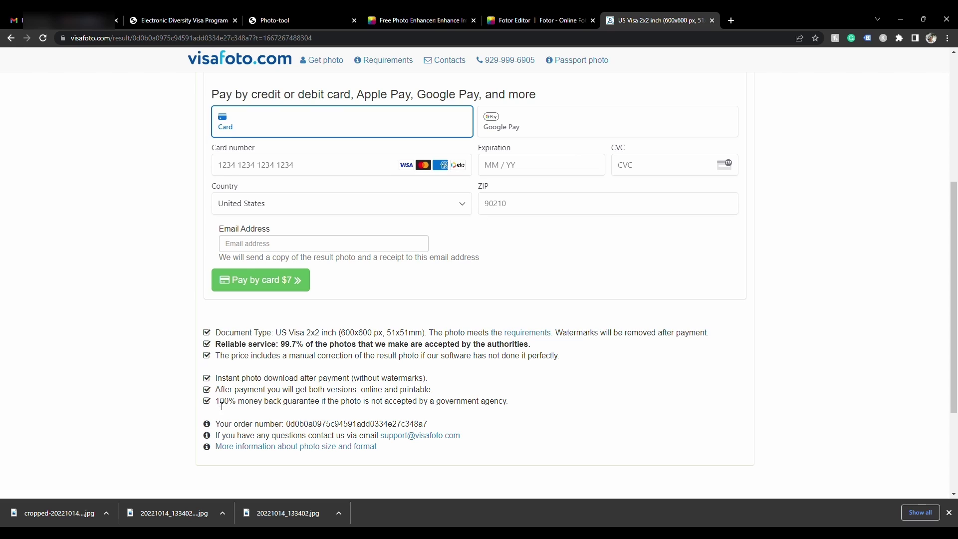
{"action": "left_click_drag", "start_coordinate": [222, 406], "coordinate": [490, 411]}
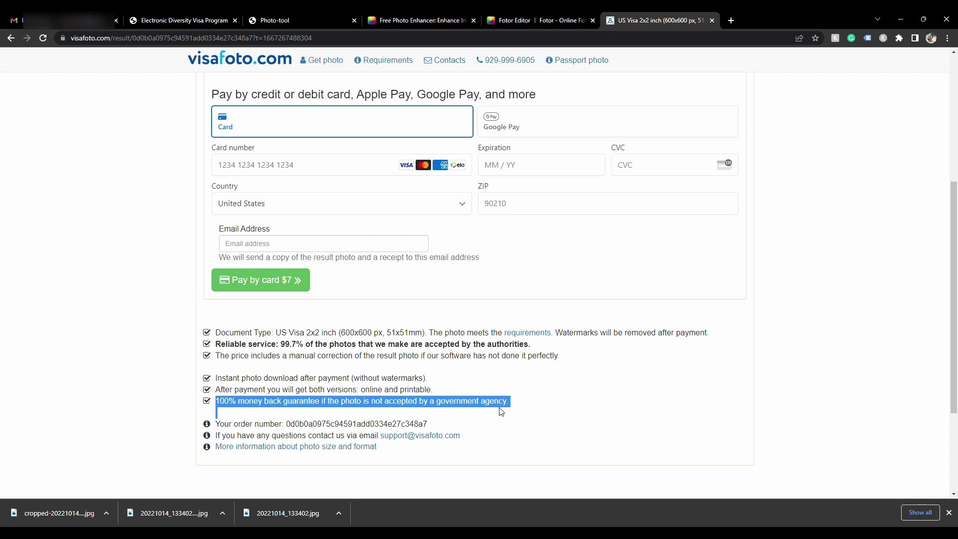
{"action": "left_click", "coordinate": [665, 413]}
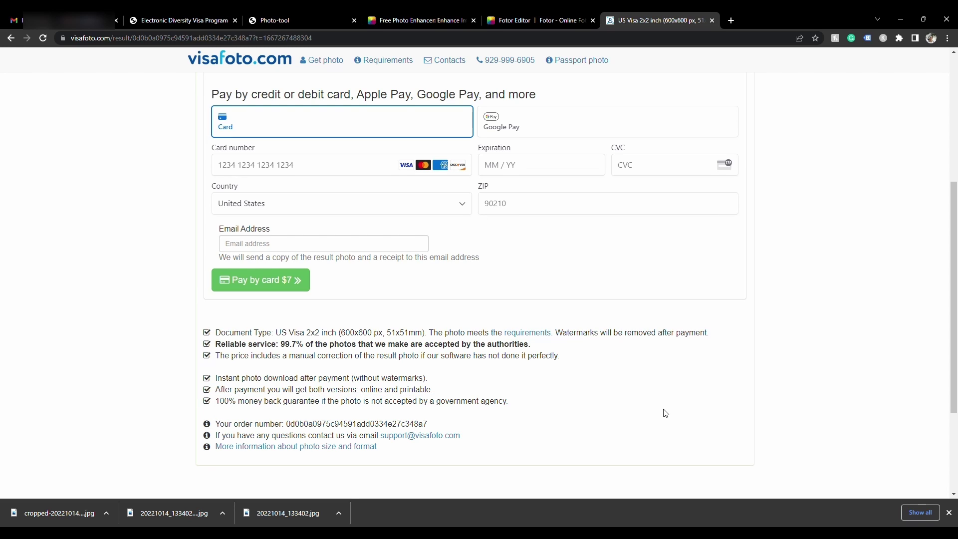
{"action": "scroll", "coordinate": [665, 413], "scroll_direction": "up", "scroll_amount": 5}
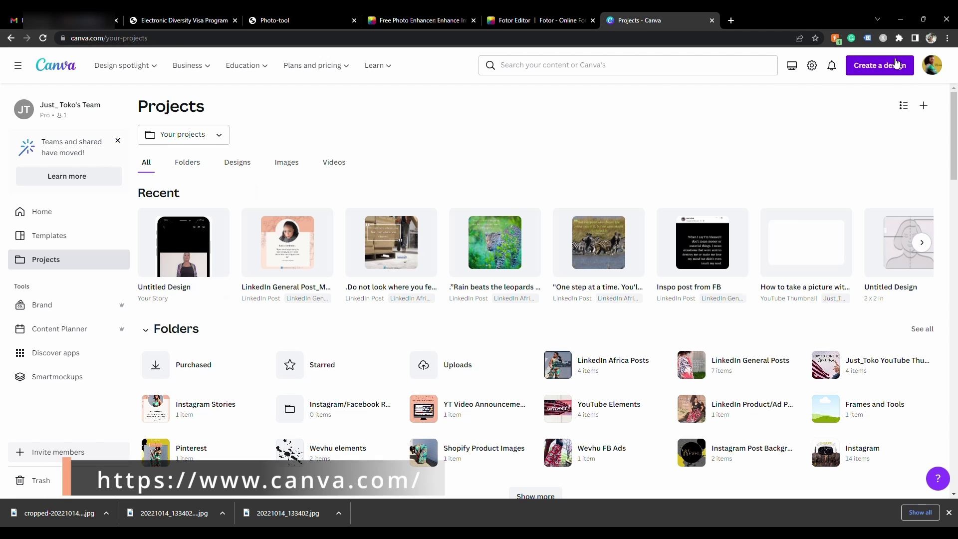
Create a custom-size Canva design of 2 × 2 inches
{"action": "left_click", "coordinate": [895, 69]}
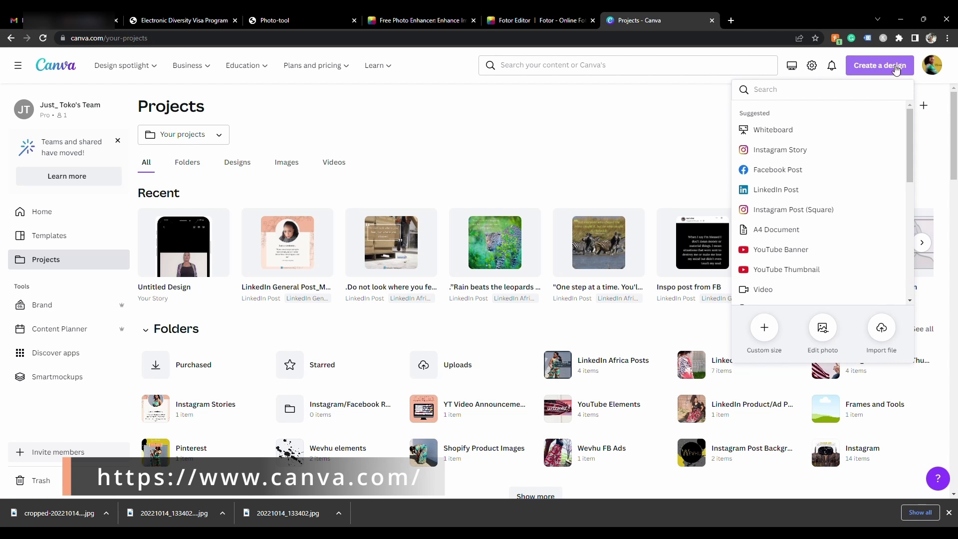
{"action": "left_click", "coordinate": [765, 327]}
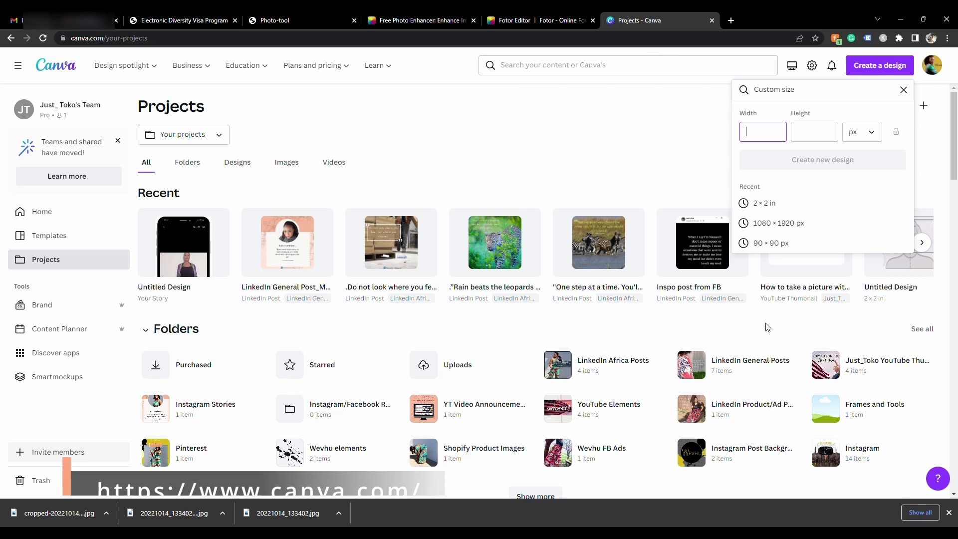
{"action": "left_click", "coordinate": [869, 133]}
{"action": "left_click", "coordinate": [866, 182]}
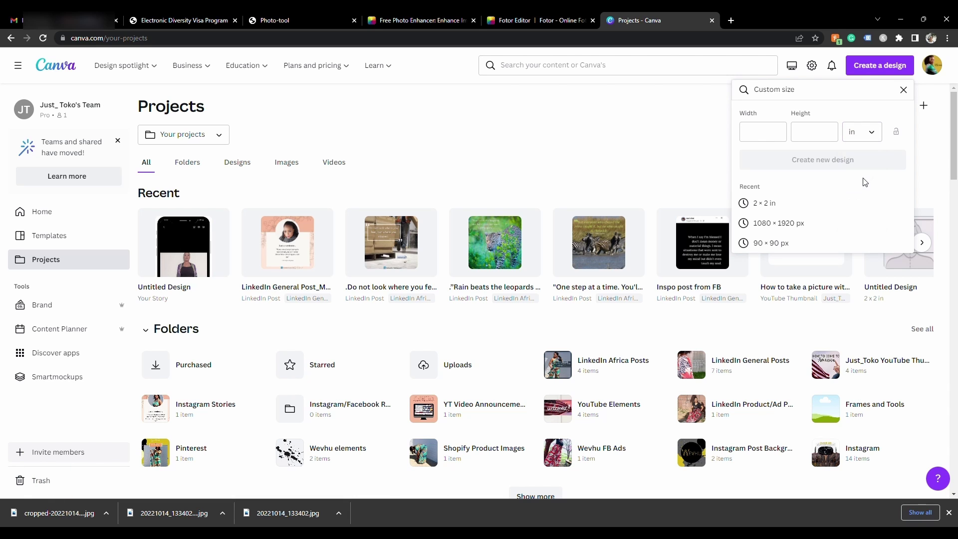
{"action": "left_click", "coordinate": [772, 141]}
{"action": "type", "text": "2"}
{"action": "left_click", "coordinate": [816, 133]}
{"action": "type", "text": "2"}
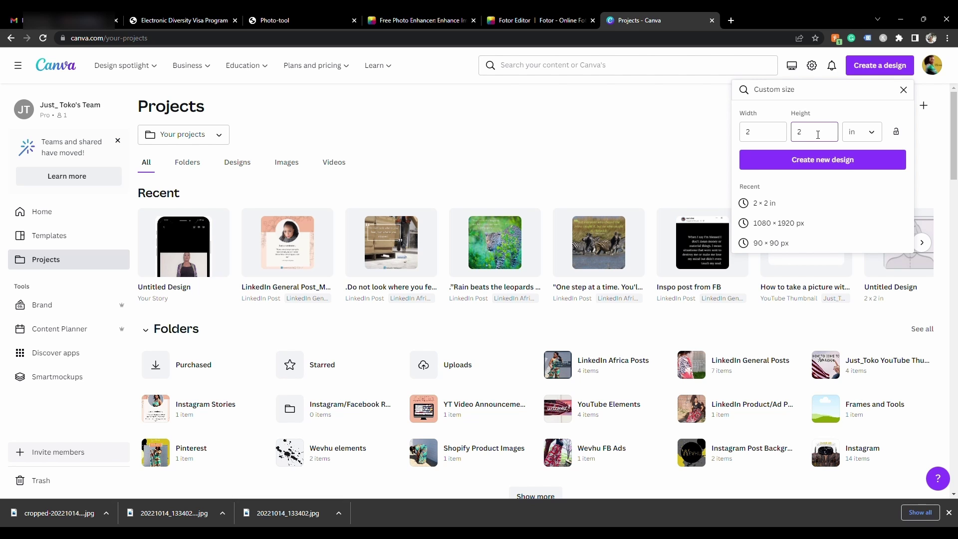
{"action": "left_click", "coordinate": [847, 160]}
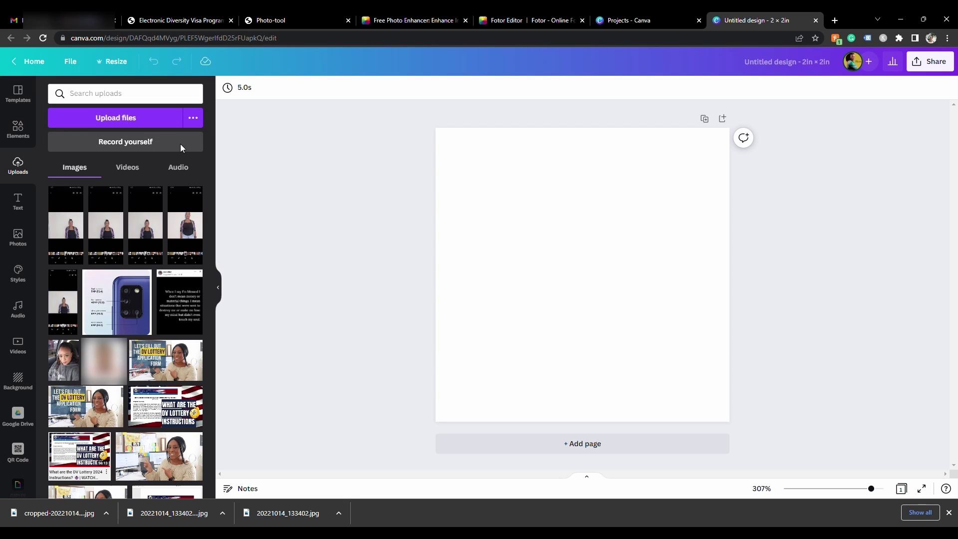
Drag the uploaded photo onto the page and crop it so the face sits centred
{"action": "left_click_drag", "start_coordinate": [91, 218], "coordinate": [449, 232]}
{"action": "double_click", "coordinate": [452, 234]}
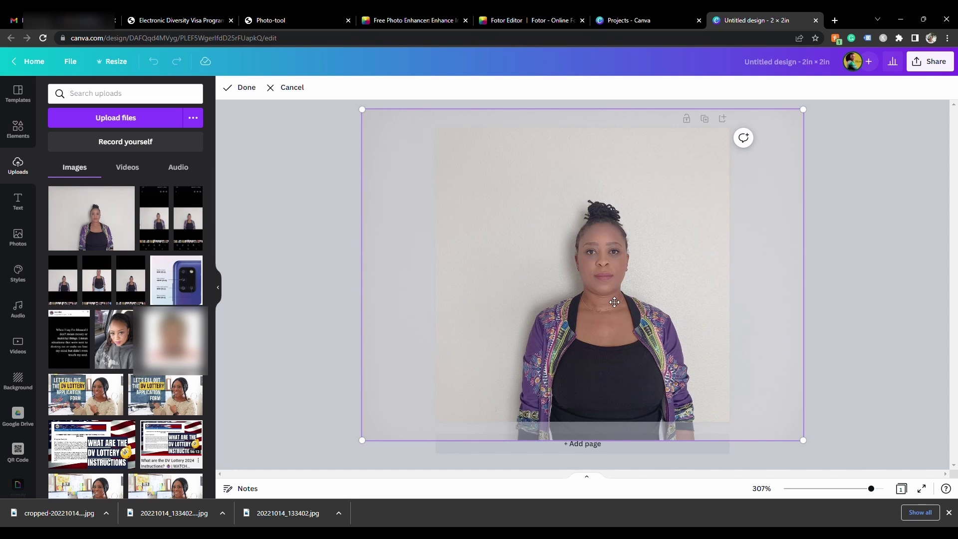
{"action": "left_click_drag", "start_coordinate": [610, 299], "coordinate": [590, 270]}
{"action": "left_click_drag", "start_coordinate": [344, 422], "coordinate": [212, 474]}
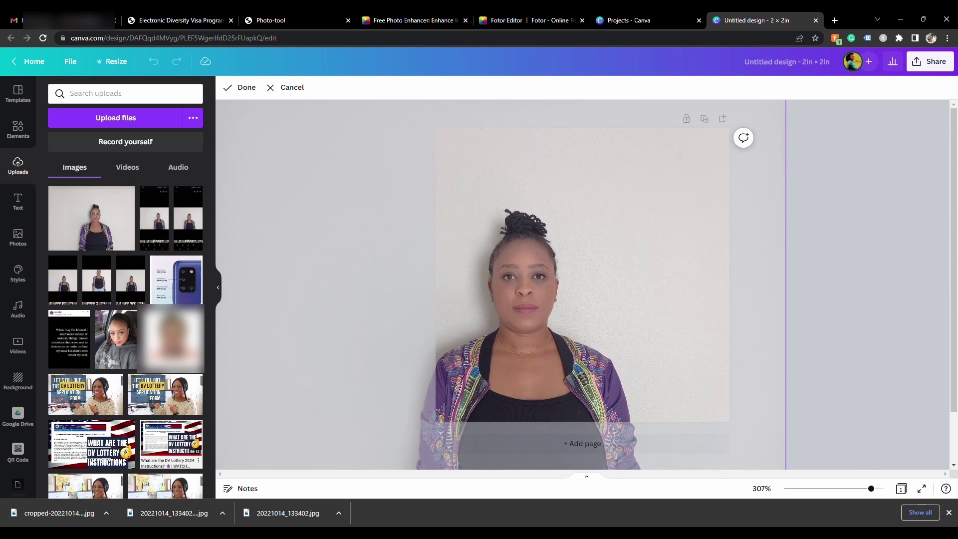
{"action": "left_click_drag", "start_coordinate": [514, 329], "coordinate": [710, 239]}
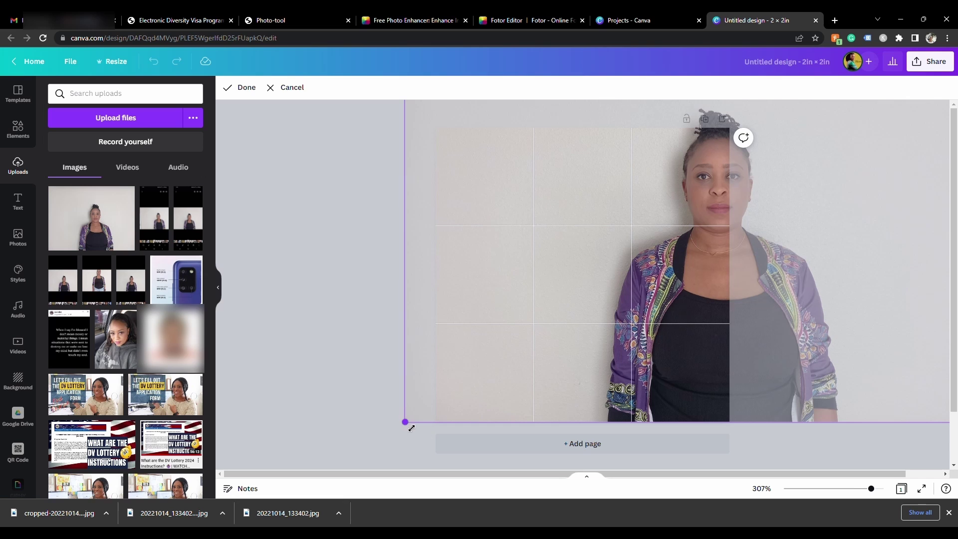
{"action": "left_click_drag", "start_coordinate": [407, 424], "coordinate": [300, 464]}
{"action": "left_click_drag", "start_coordinate": [504, 422], "coordinate": [430, 465]}
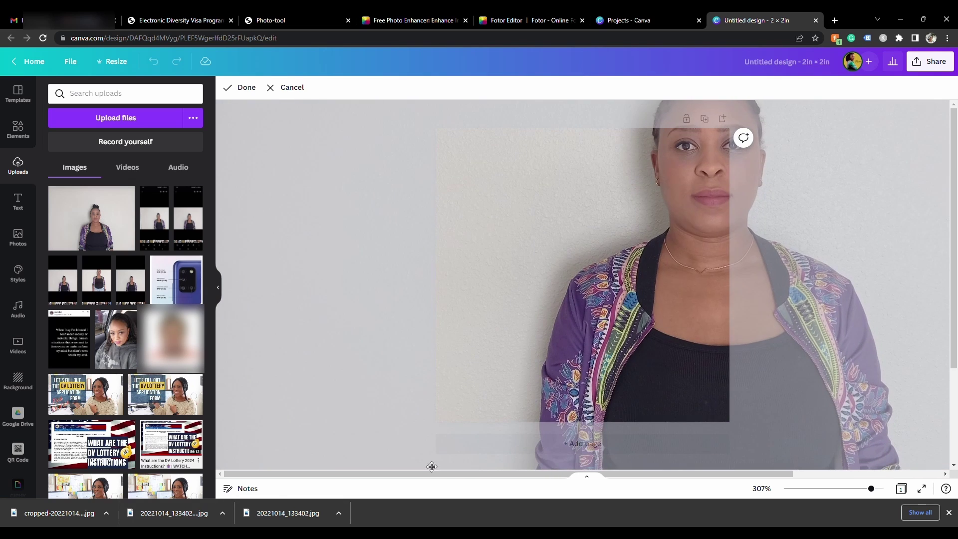
{"action": "left_click_drag", "start_coordinate": [604, 349], "coordinate": [479, 452]}
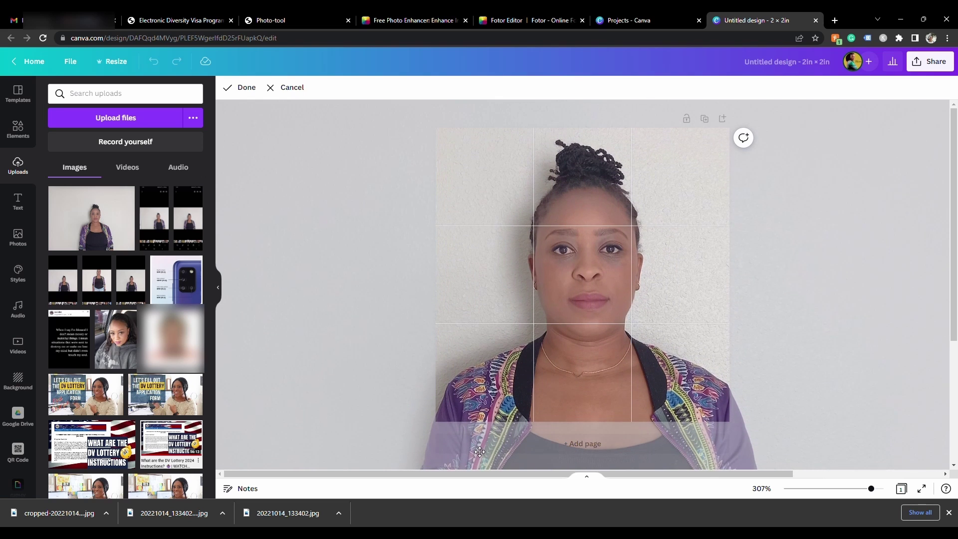
{"action": "left_click", "coordinate": [243, 88]}
{"action": "key", "text": "ctrl+z"}
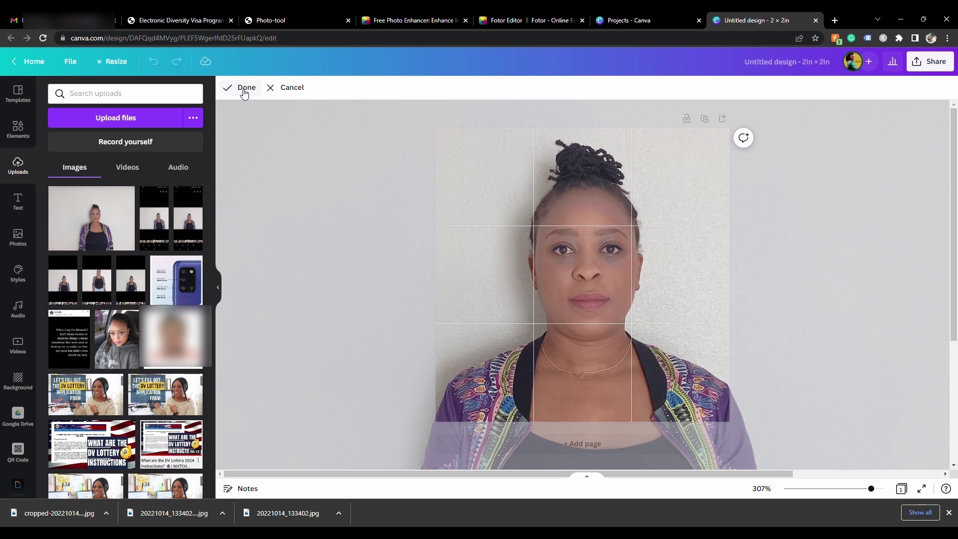
{"action": "left_click", "coordinate": [244, 91]}
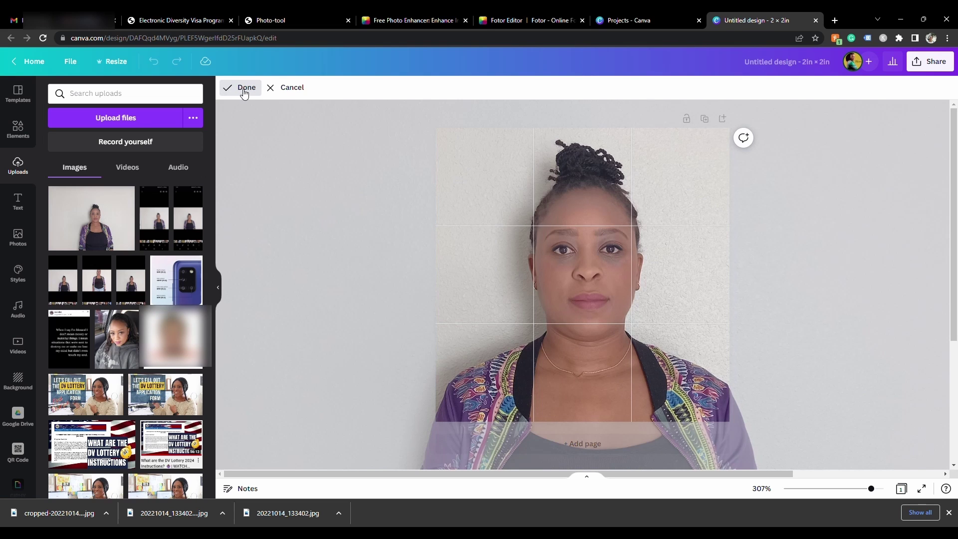
{"action": "left_click", "coordinate": [271, 20]}
Go from Photo Examples through Digital Image Requirements to the Photo Composition Template head-size templates
{"action": "left_click", "coordinate": [10, 38]}
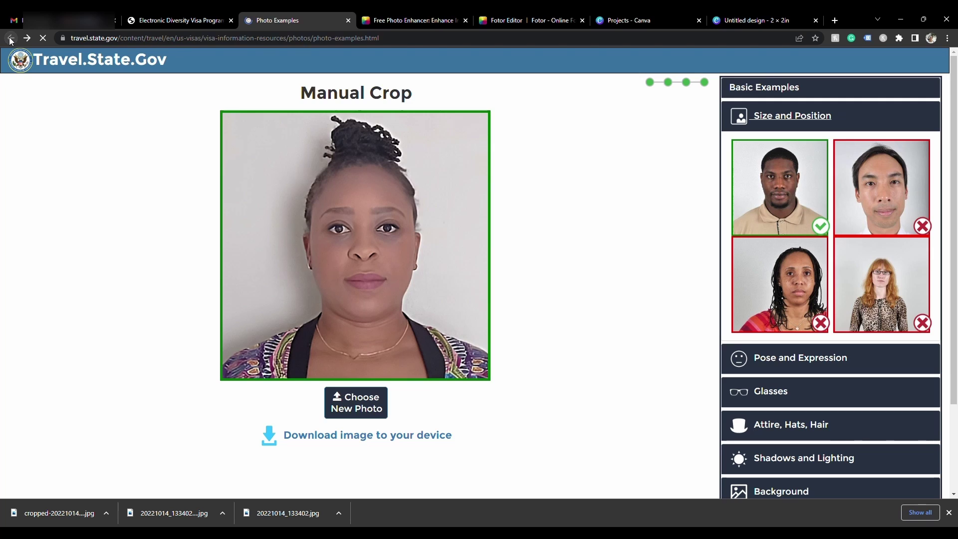
{"action": "scroll", "coordinate": [240, 135], "scroll_direction": "up", "scroll_amount": 5}
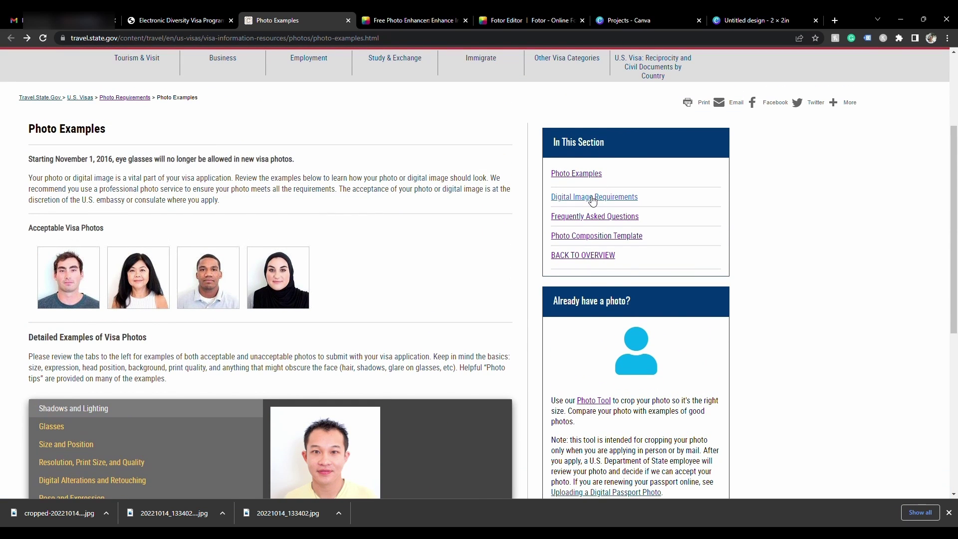
{"action": "left_click", "coordinate": [593, 197]}
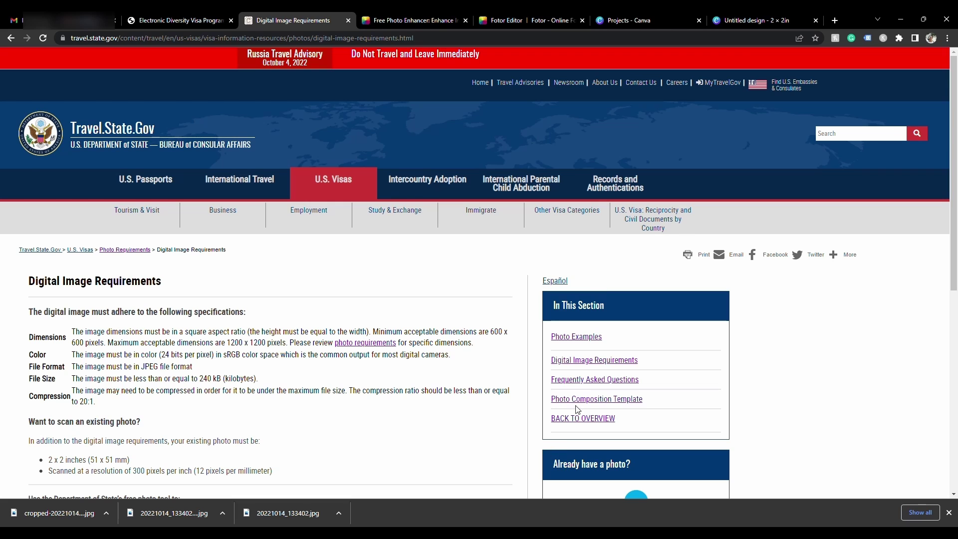
{"action": "left_click", "coordinate": [581, 399]}
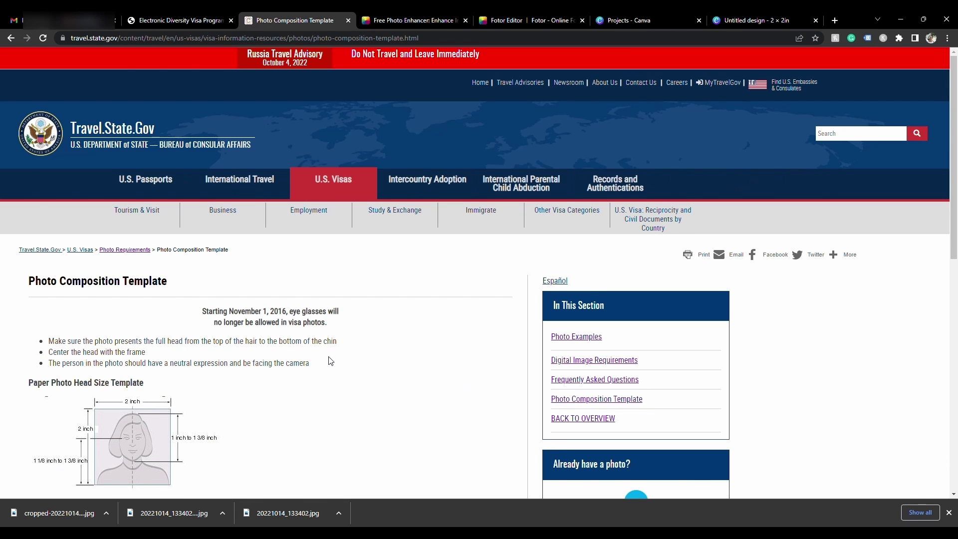
{"action": "scroll", "coordinate": [330, 361], "scroll_direction": "down", "scroll_amount": 5}
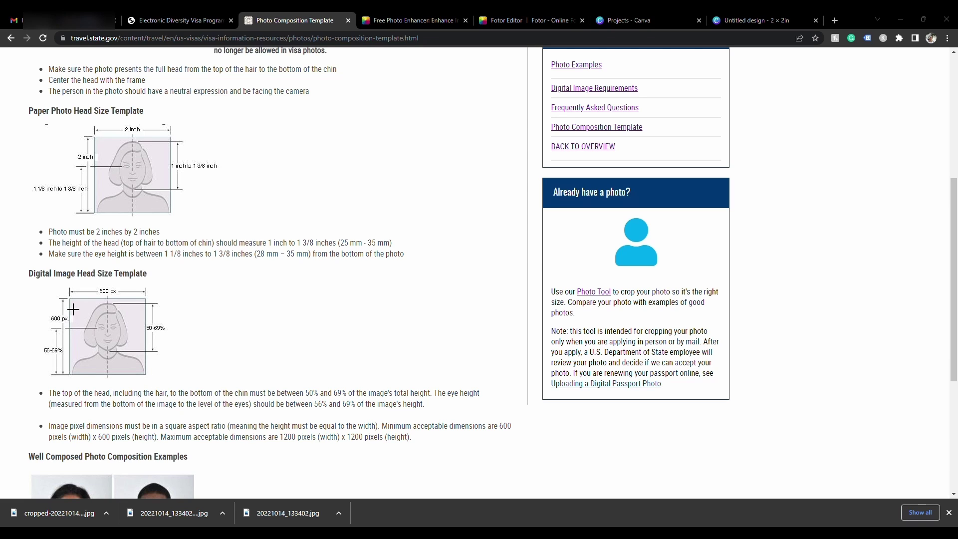
{"action": "left_click", "coordinate": [749, 21]}
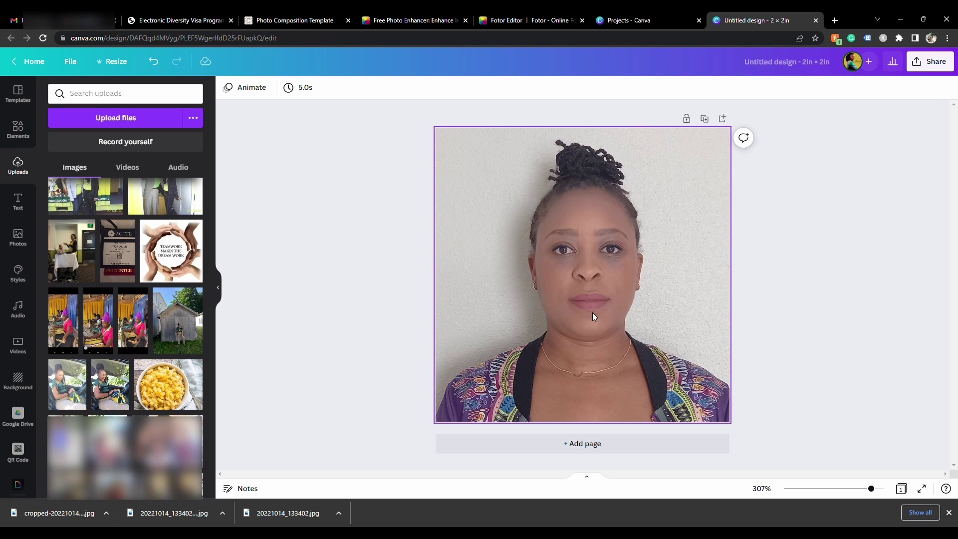
Paste the head-size template over the photo, enlarge it to the page, and set transparency to 38
{"action": "key", "text": "ctrl+v"}
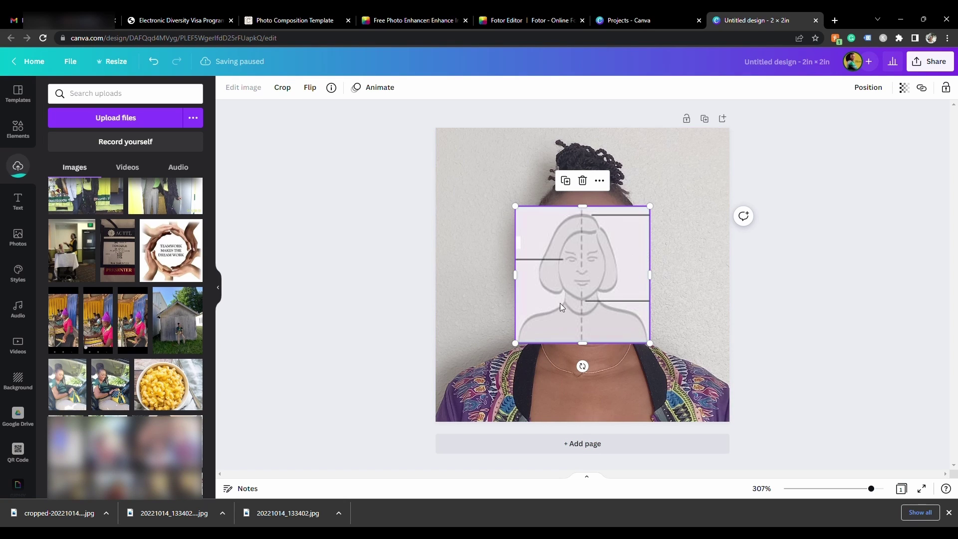
{"action": "left_click_drag", "start_coordinate": [520, 348], "coordinate": [439, 421]}
{"action": "left_click_drag", "start_coordinate": [497, 384], "coordinate": [493, 385]}
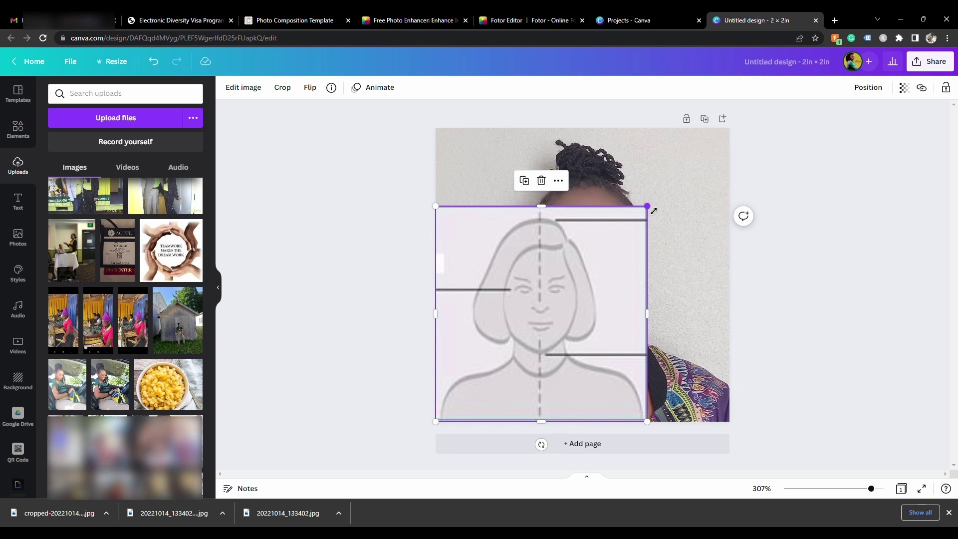
{"action": "left_click_drag", "start_coordinate": [648, 206], "coordinate": [734, 129]}
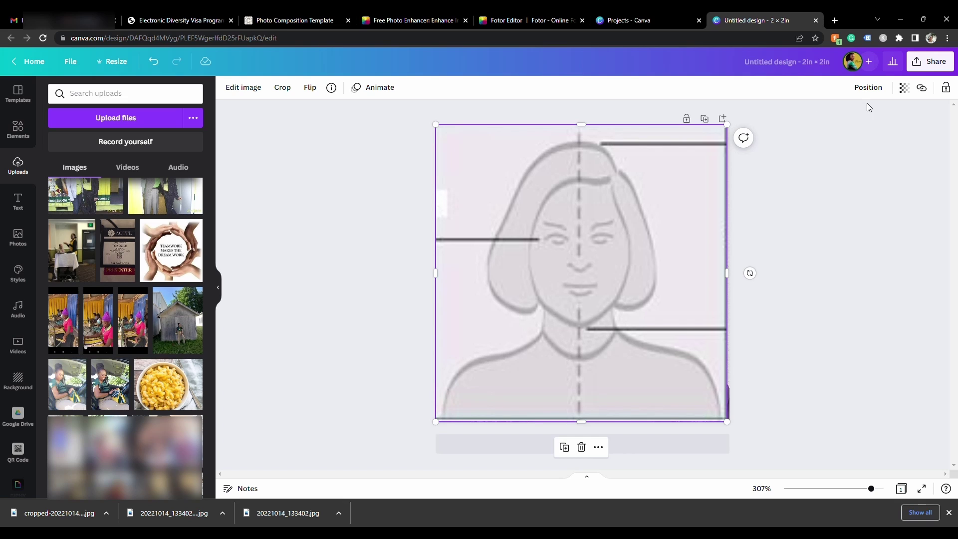
{"action": "left_click", "coordinate": [904, 88]}
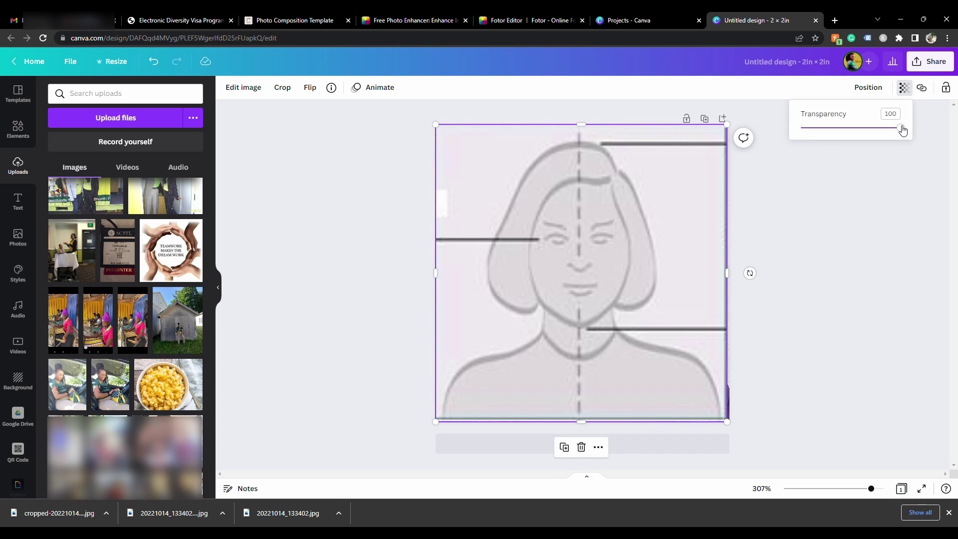
{"action": "left_click_drag", "start_coordinate": [903, 129], "coordinate": [843, 145]}
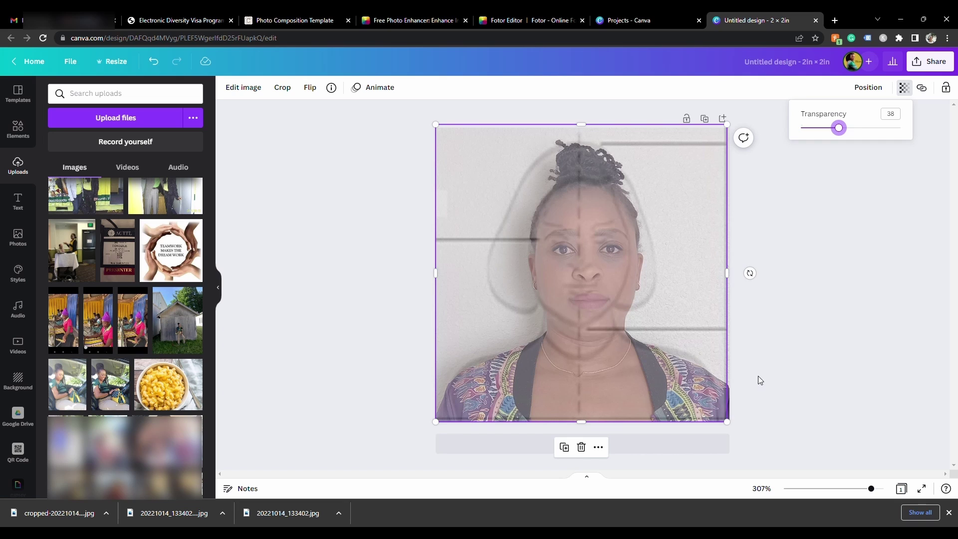
Move the template aside, recrop the portrait to align the head, then put the template back
{"action": "left_click", "coordinate": [658, 387]}
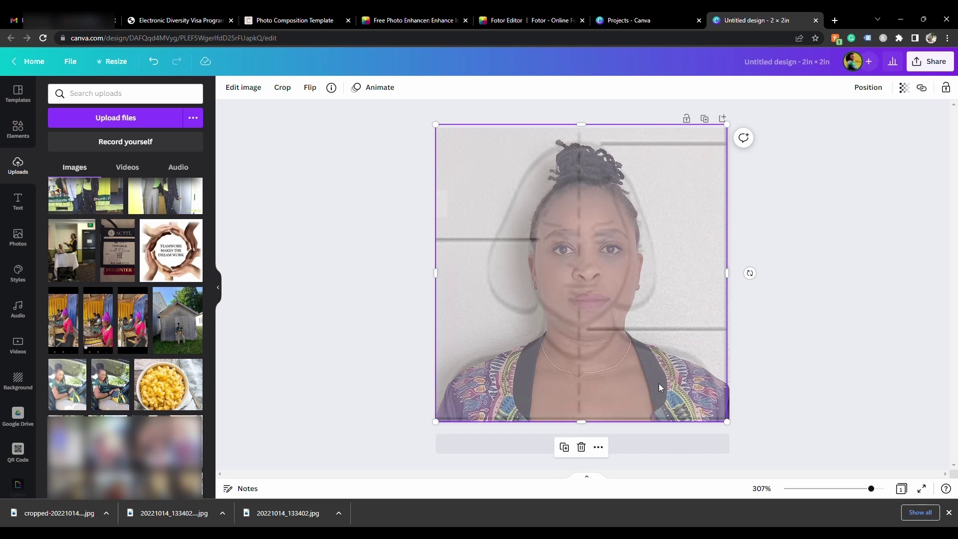
{"action": "left_click", "coordinate": [793, 316]}
{"action": "left_click_drag", "start_coordinate": [624, 331], "coordinate": [523, 334]}
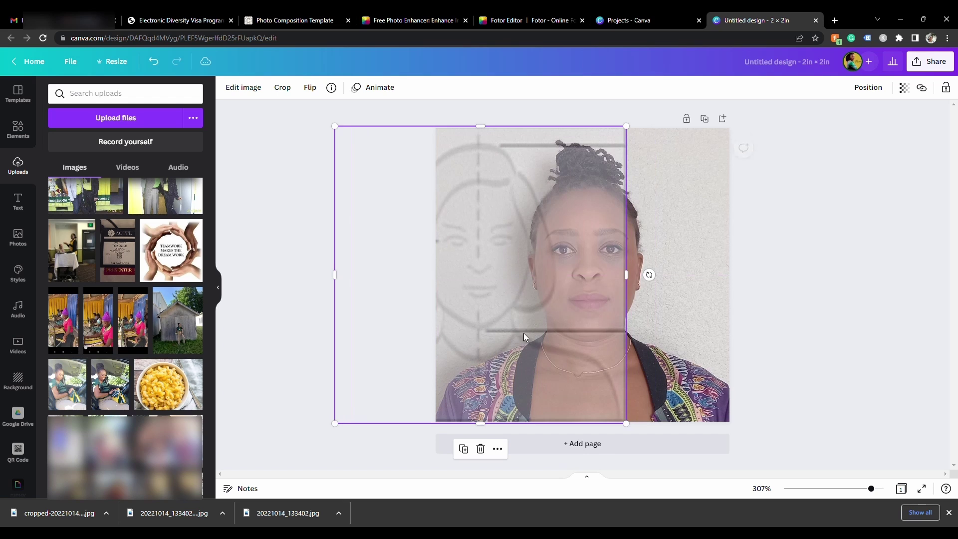
{"action": "double_click", "coordinate": [673, 326]}
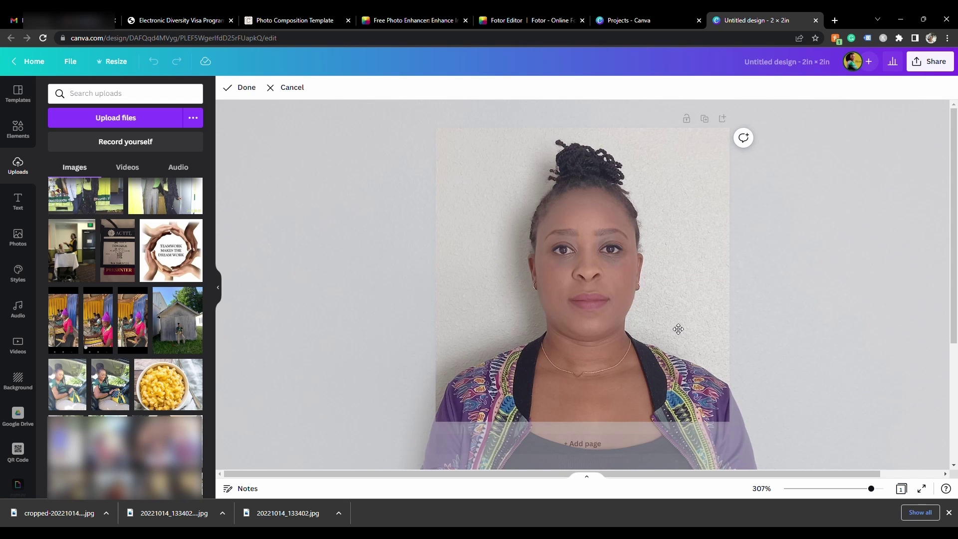
{"action": "mouse_move", "coordinate": [677, 329]}
{"action": "left_mouse_down"}
{"action": "mouse_move", "coordinate": [665, 331]}
{"action": "mouse_move", "coordinate": [687, 325]}
{"action": "mouse_move", "coordinate": [653, 329]}
{"action": "mouse_move", "coordinate": [668, 333]}
{"action": "left_mouse_up"}
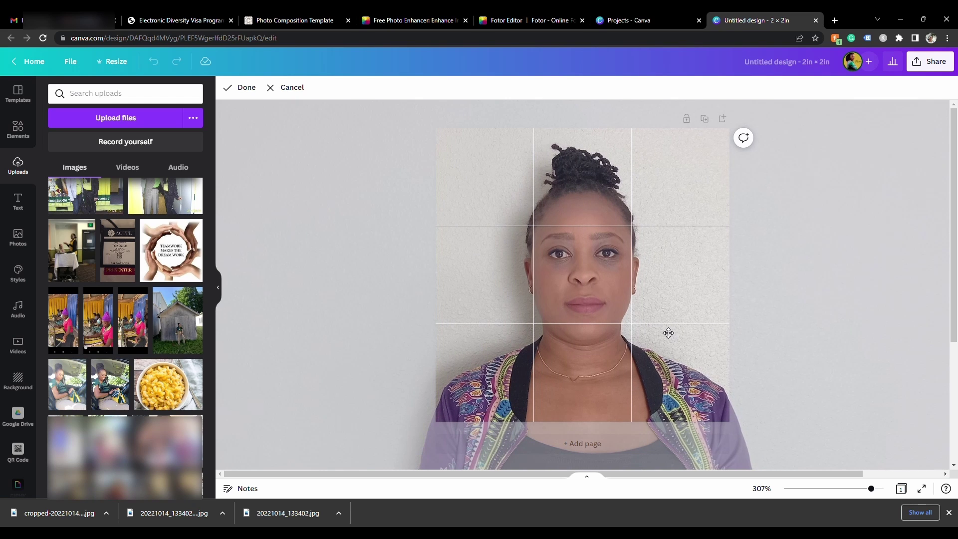
{"action": "left_click_drag", "start_coordinate": [668, 333], "coordinate": [668, 331]}
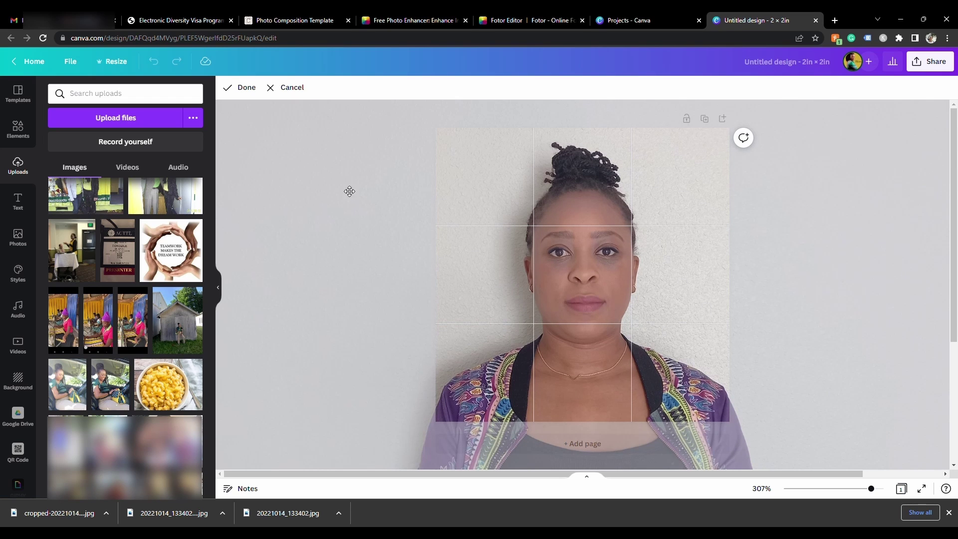
{"action": "left_click", "coordinate": [244, 88]}
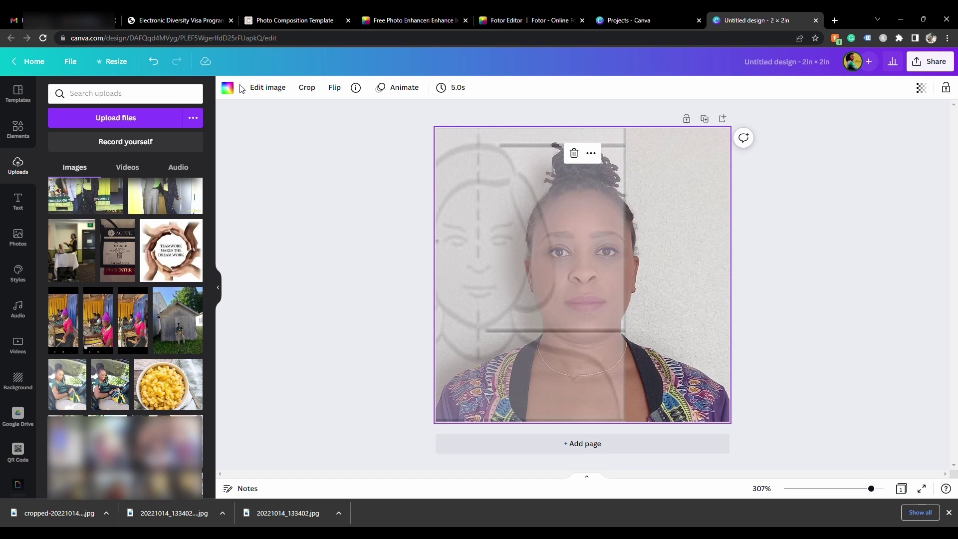
{"action": "left_click_drag", "start_coordinate": [475, 260], "coordinate": [578, 264]}
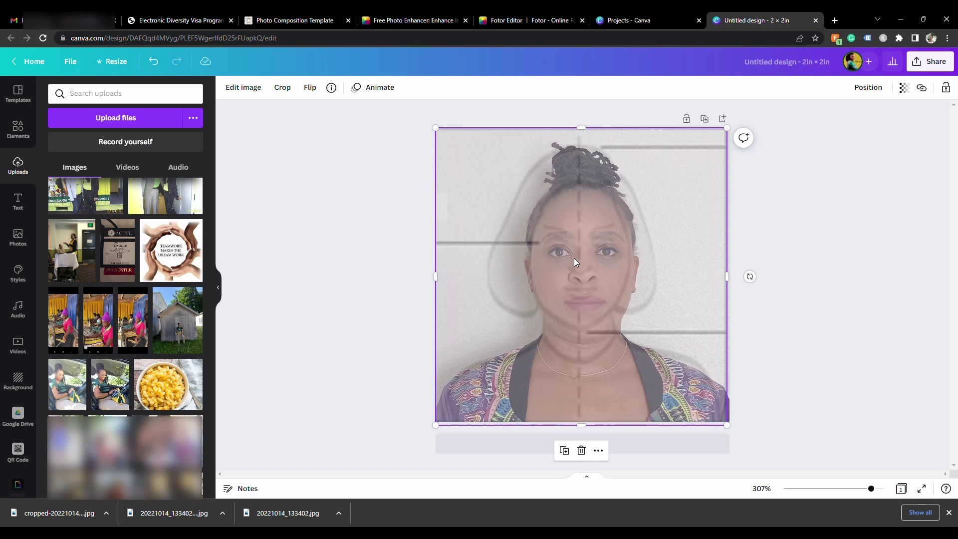
{"action": "left_click", "coordinate": [822, 263]}
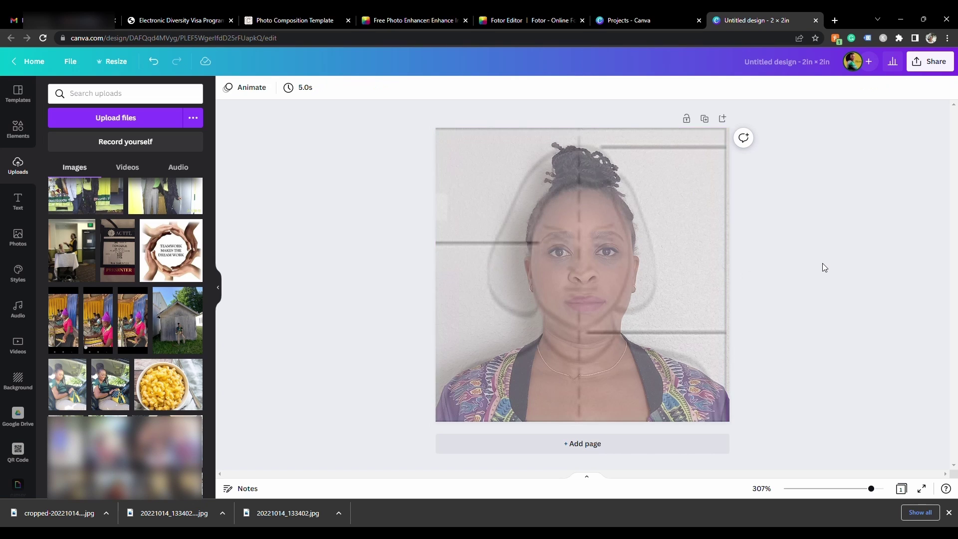
Delete the template overlay and download the design as a JPG, Untitled design (9).jpg
{"action": "left_click", "coordinate": [663, 293]}
{"action": "key", "text": "Delete"}
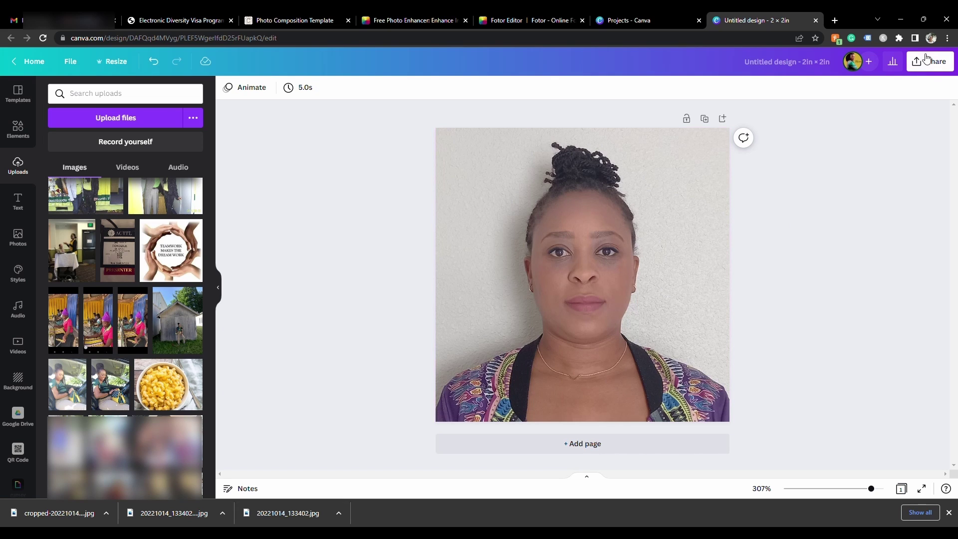
{"action": "left_click", "coordinate": [911, 67]}
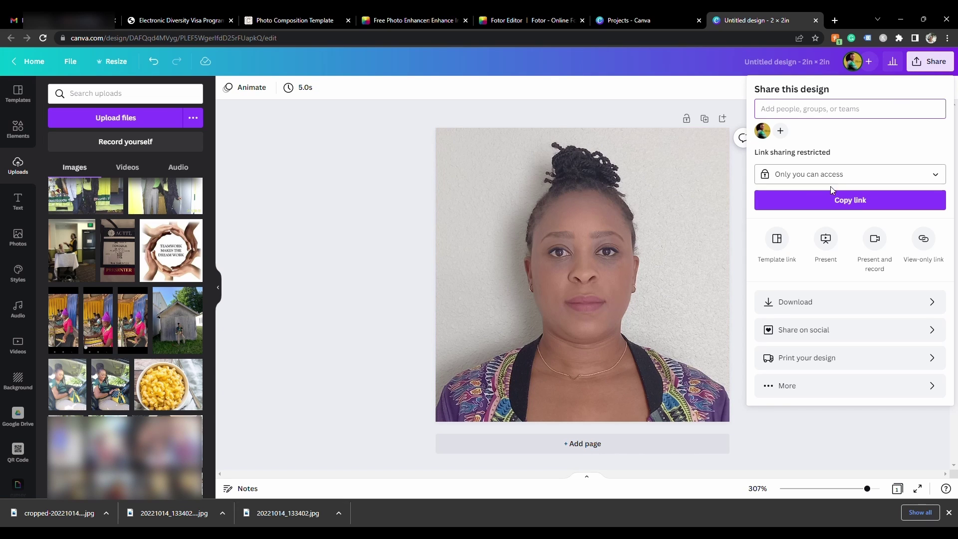
{"action": "left_click", "coordinate": [781, 303]}
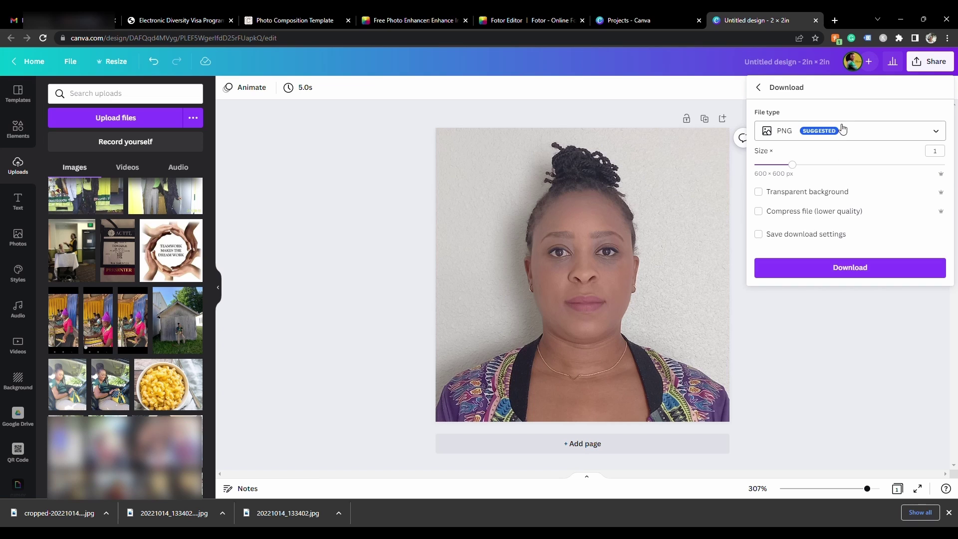
{"action": "left_click", "coordinate": [855, 138]}
{"action": "left_click", "coordinate": [793, 160]}
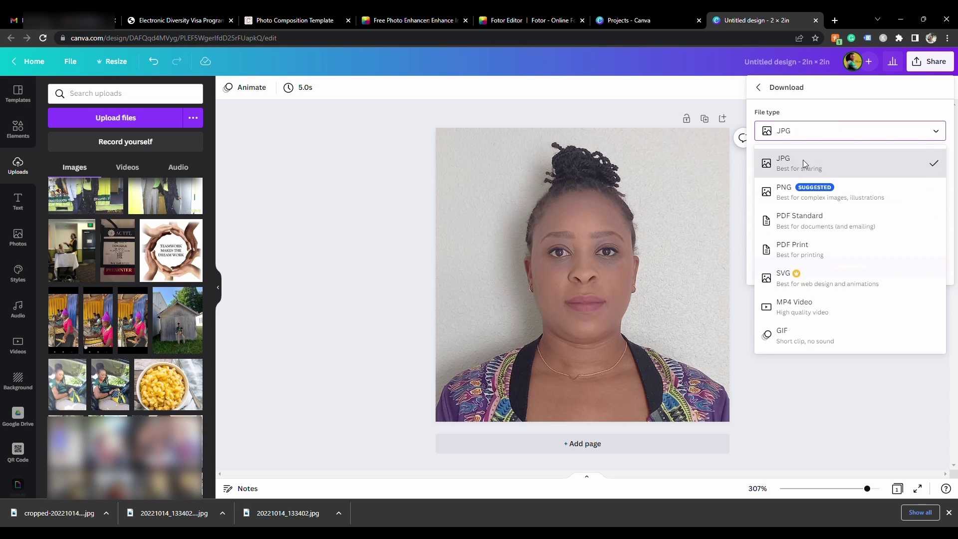
{"action": "left_click", "coordinate": [852, 274]}
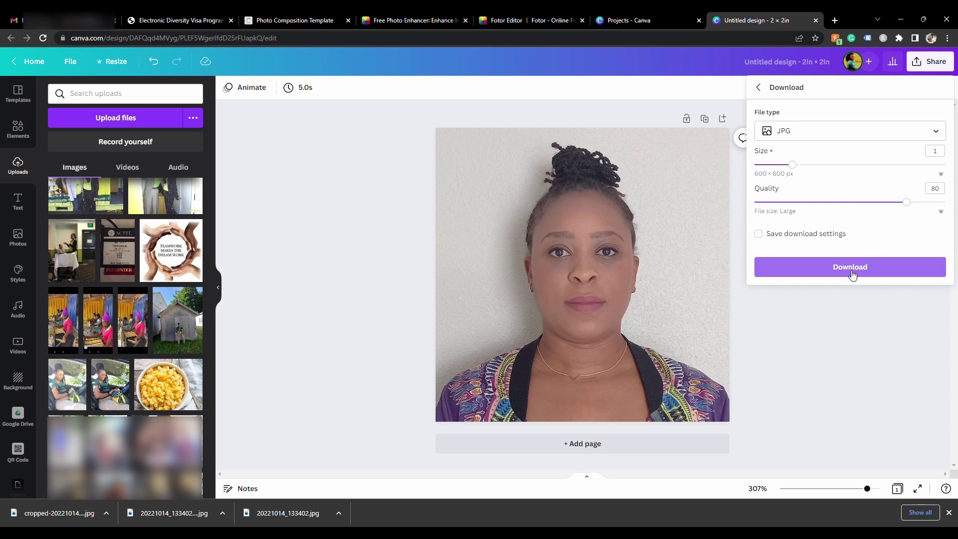
{"action": "left_click", "coordinate": [852, 273]}
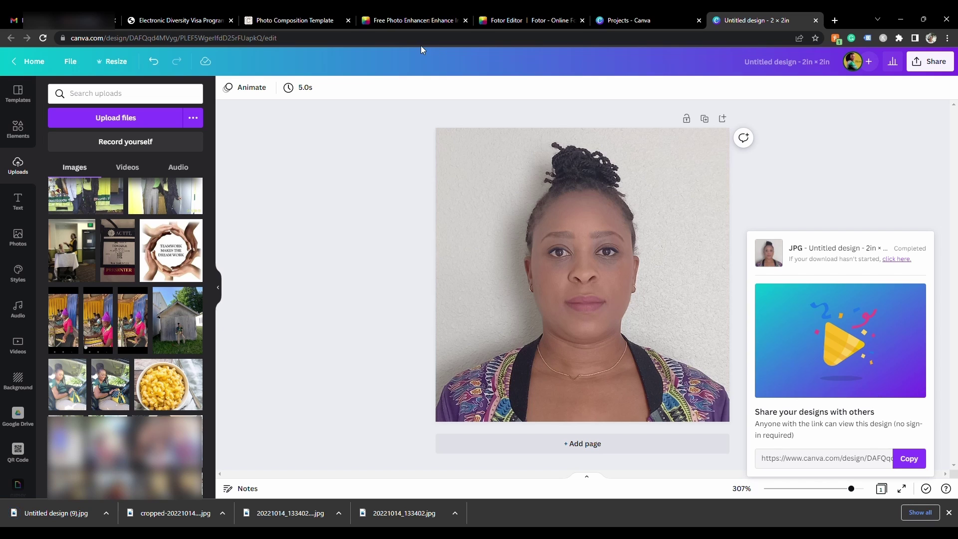
{"action": "left_click", "coordinate": [271, 20]}
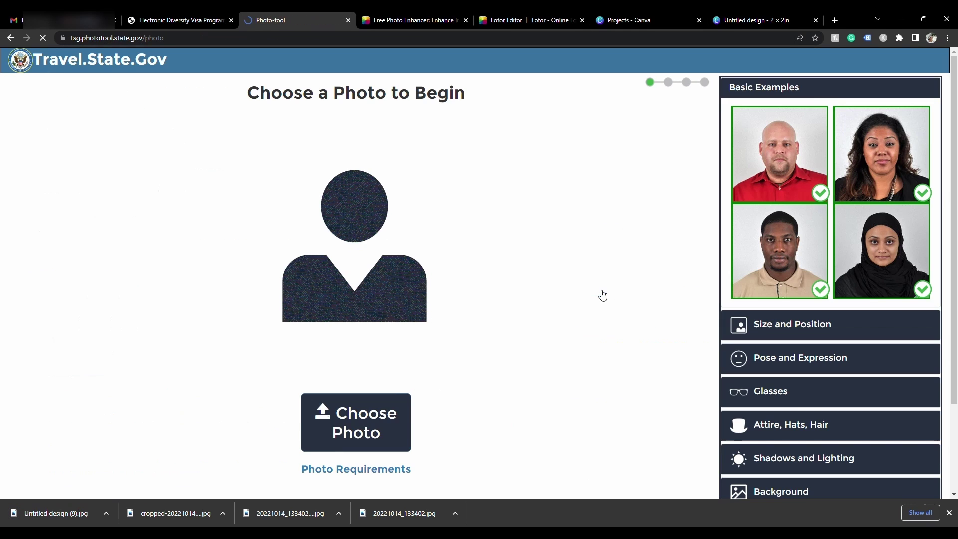
Check the downloaded JPG in the Photo Tool, which reports 600x600 with no cropping needed
{"action": "left_click", "coordinate": [374, 432]}
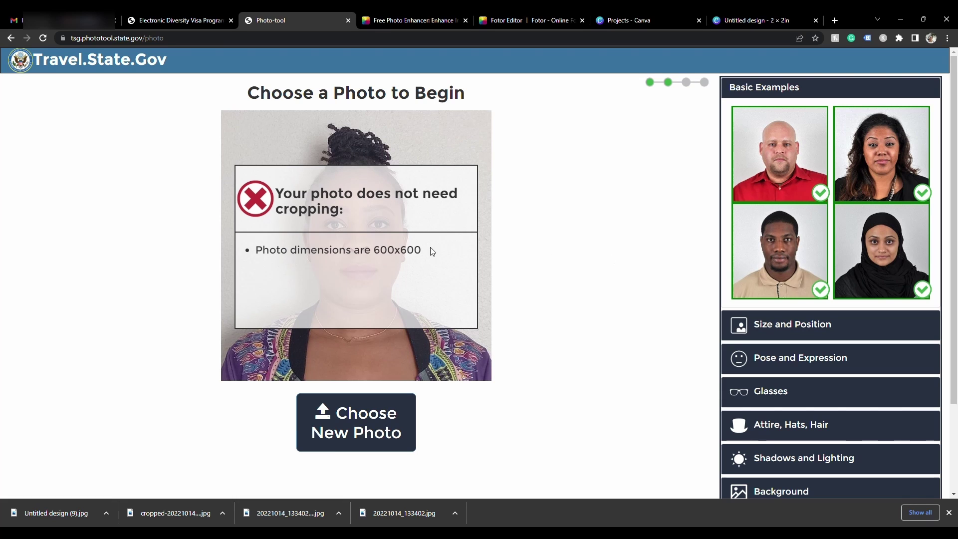
{"action": "left_click", "coordinate": [168, 23]}
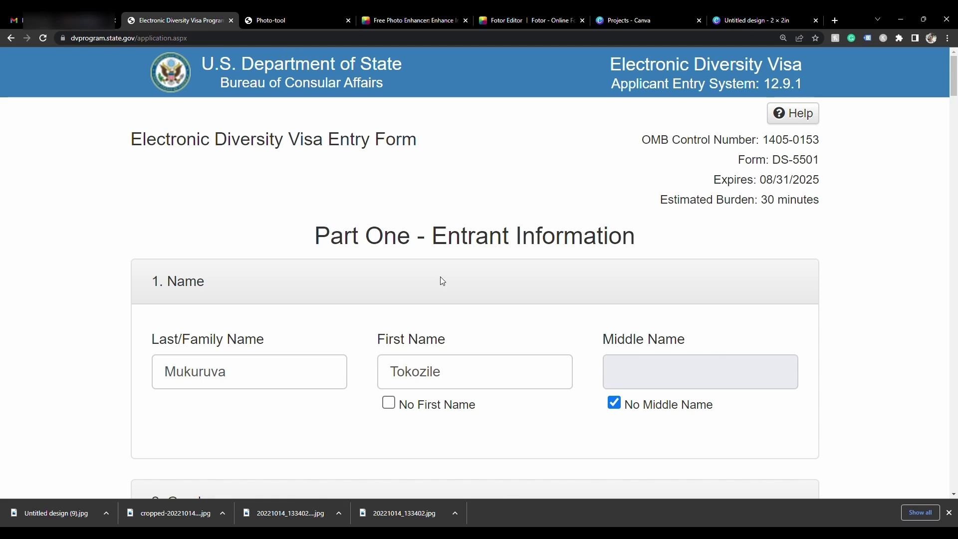
{"action": "scroll", "coordinate": [439, 279], "scroll_direction": "down", "scroll_amount": 12}
Replace the entrant photograph with Untitled design (9).jpg and continue to the Part One review
{"action": "scroll", "coordinate": [435, 318], "scroll_direction": "down", "scroll_amount": 14}
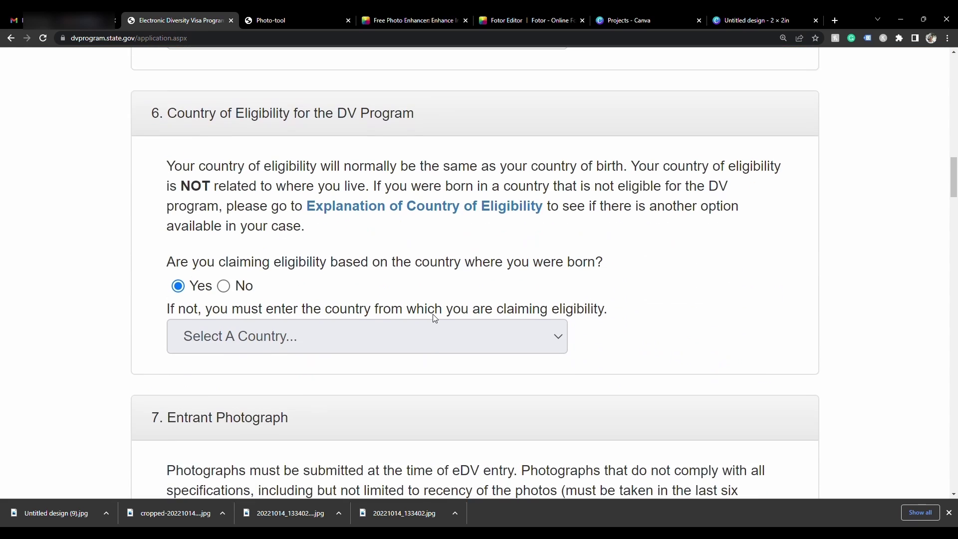
{"action": "scroll", "coordinate": [435, 318], "scroll_direction": "down", "scroll_amount": 6}
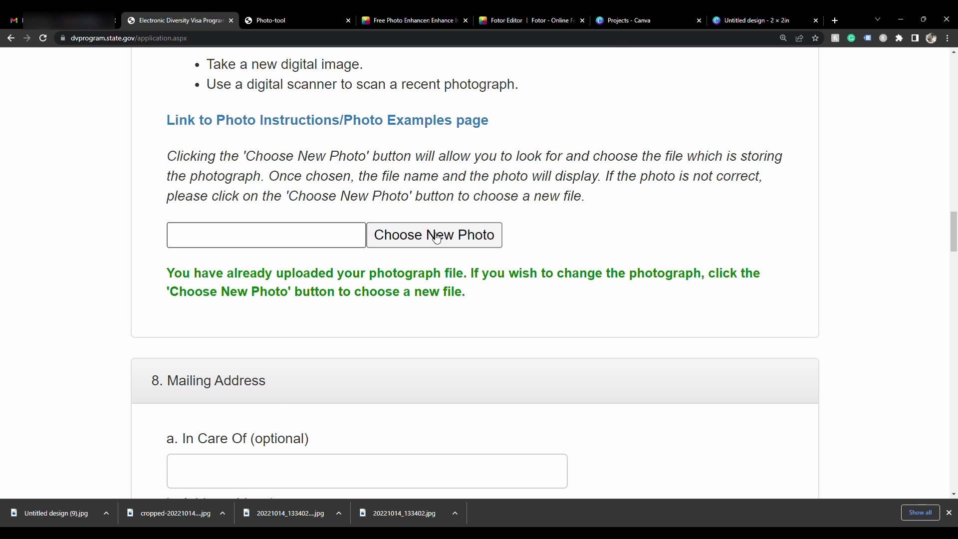
{"action": "left_click", "coordinate": [434, 237]}
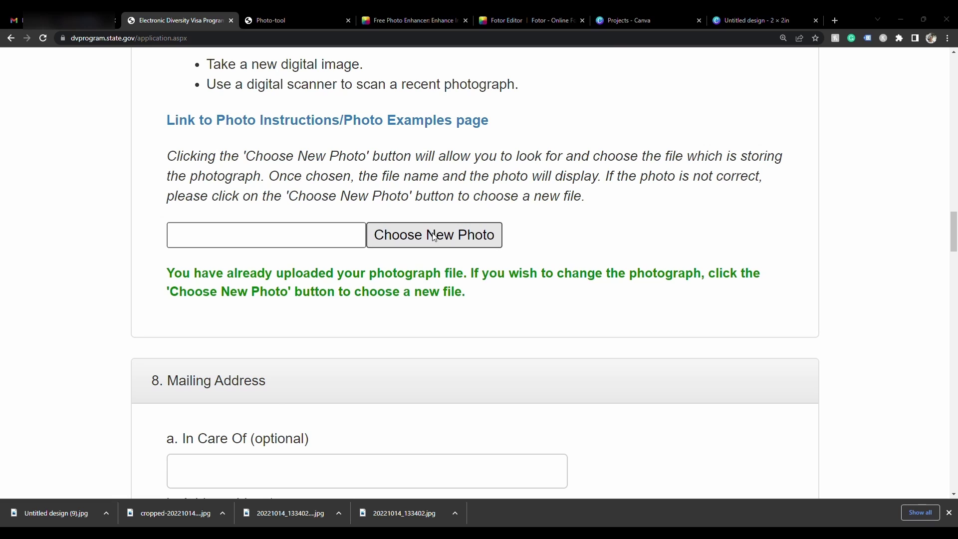
{"action": "double_click", "coordinate": [138, 106]}
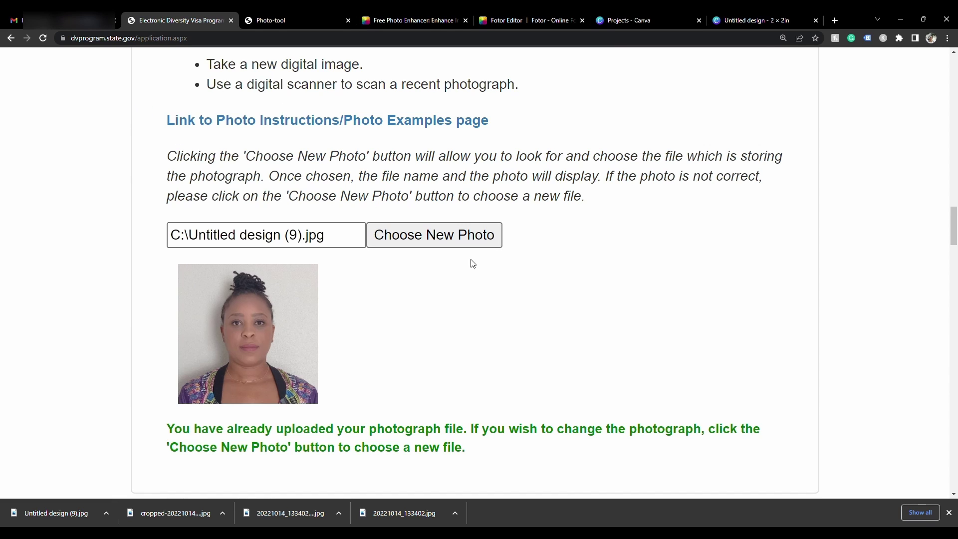
{"action": "scroll", "coordinate": [473, 264], "scroll_direction": "down", "scroll_amount": 15}
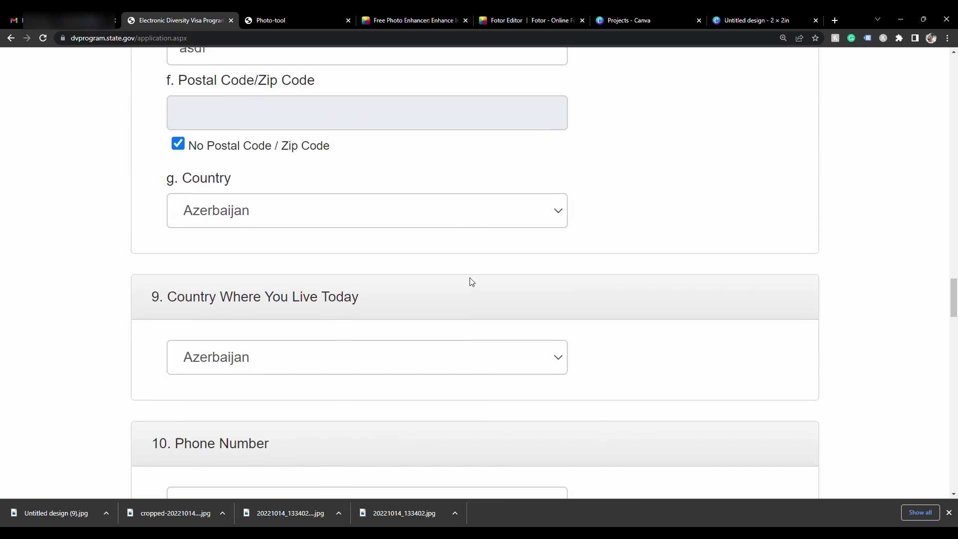
{"action": "scroll", "coordinate": [471, 282], "scroll_direction": "down", "scroll_amount": 20}
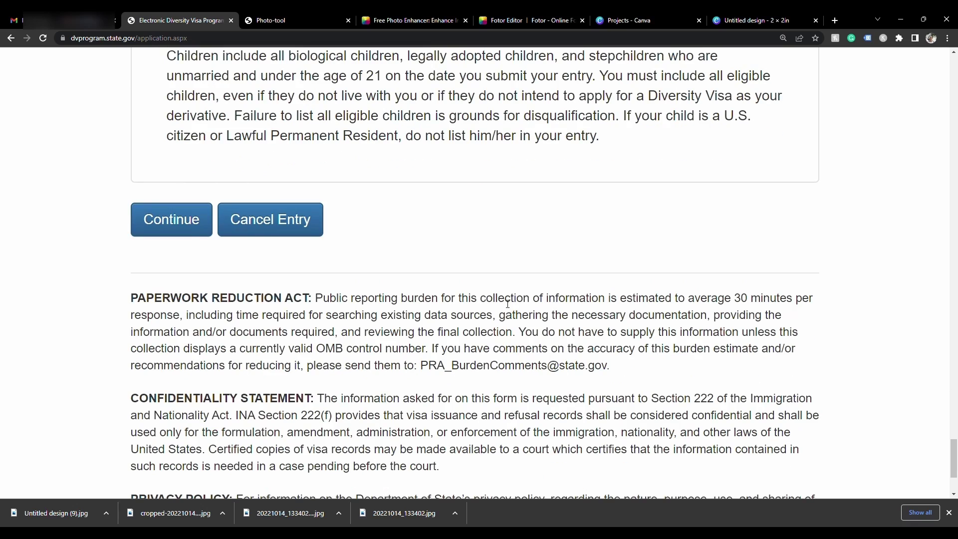
{"action": "left_click", "coordinate": [185, 233]}
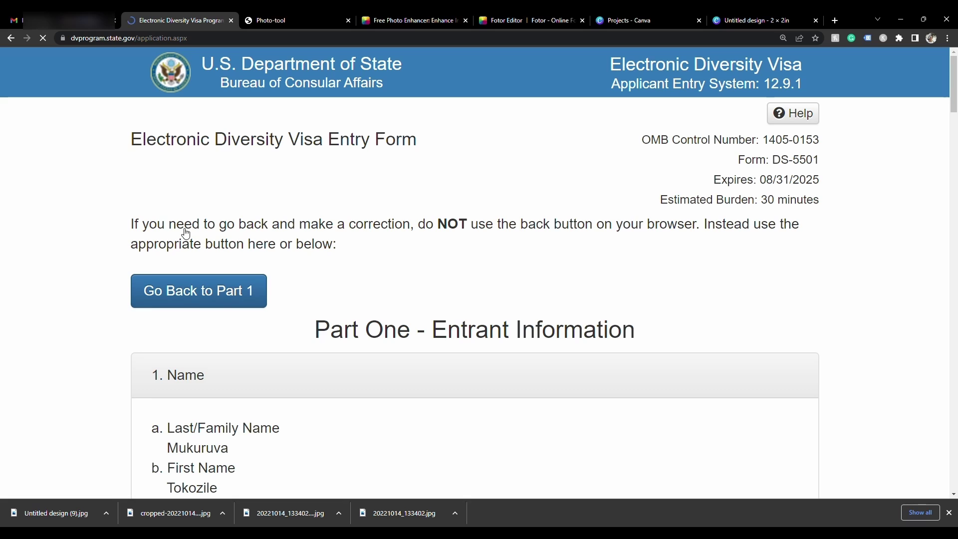
{"action": "scroll", "coordinate": [395, 266], "scroll_direction": "down", "scroll_amount": 4}
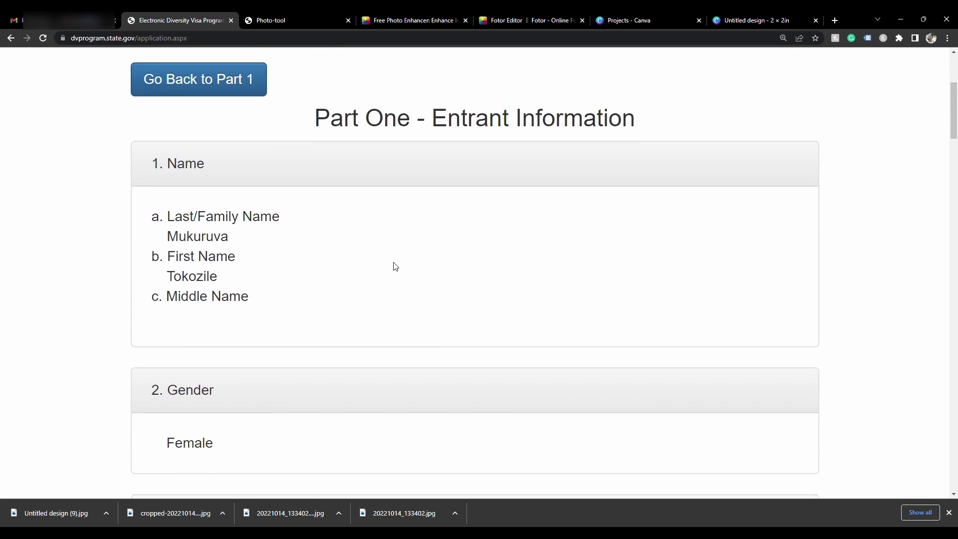
{"action": "scroll", "coordinate": [395, 266], "scroll_direction": "up", "scroll_amount": 4}
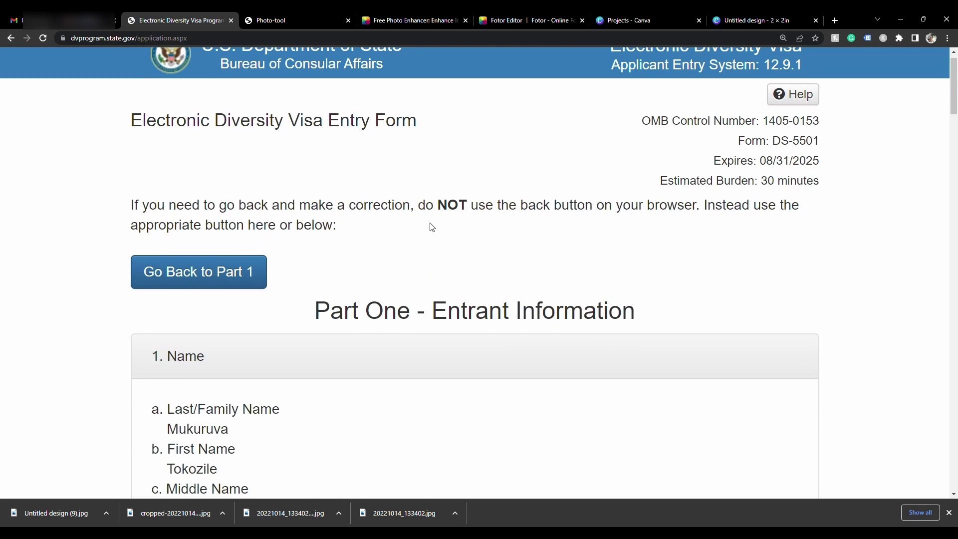